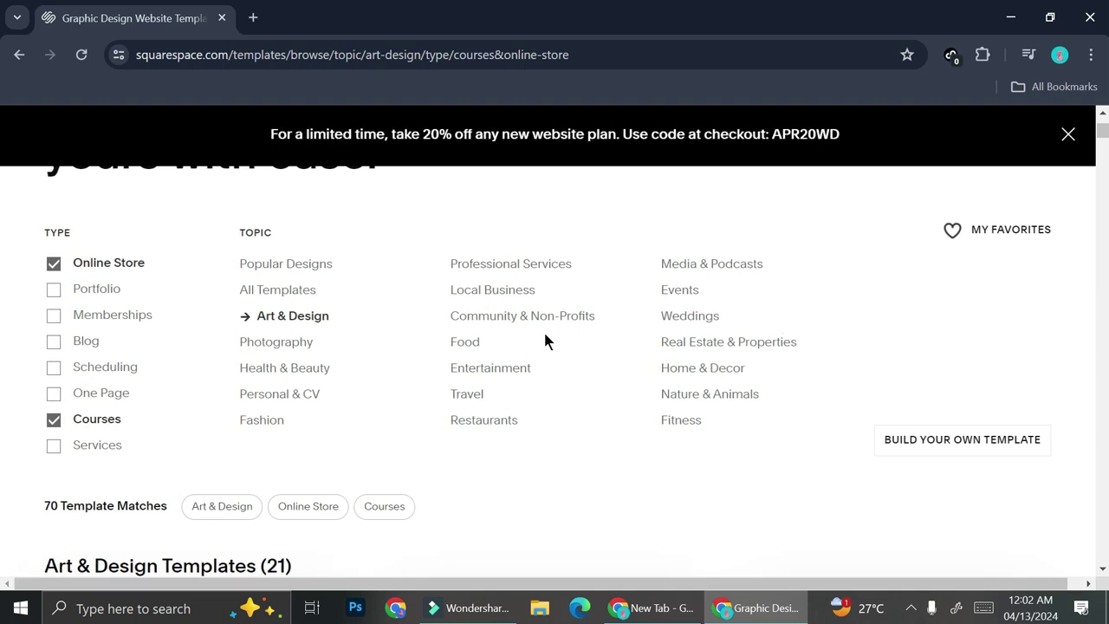
- Browse the Art & Design templates filtered for online stores and courses, and open the Sackett template
scroll(544, 341, up, 1)
scroll(544, 340, down, 1)
scroll(545, 340, up, 2)
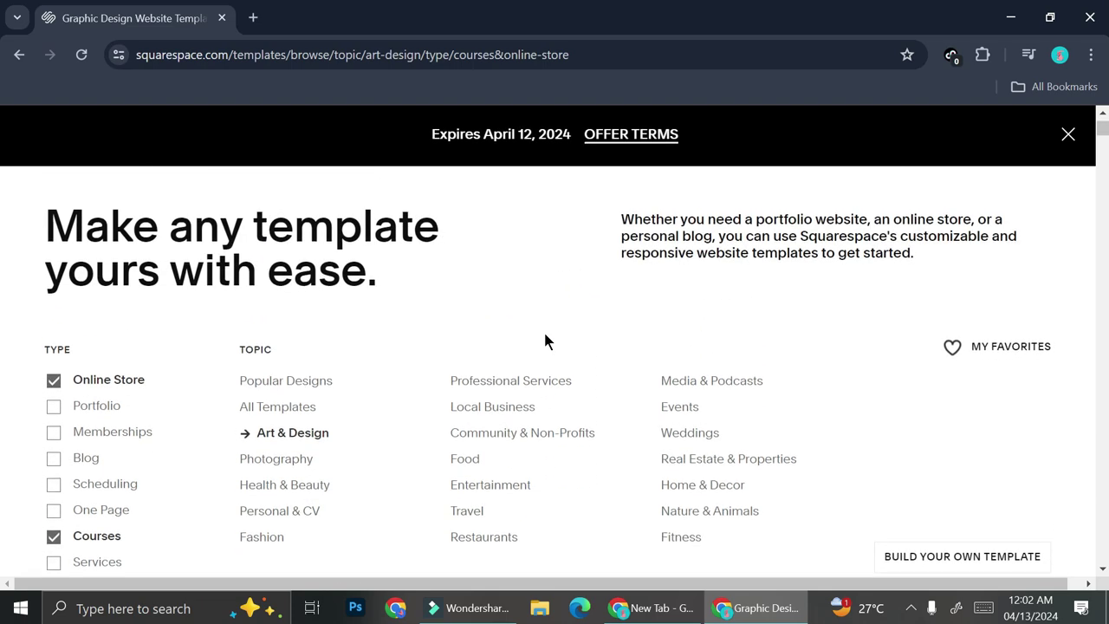
scroll(544, 340, down, 5)
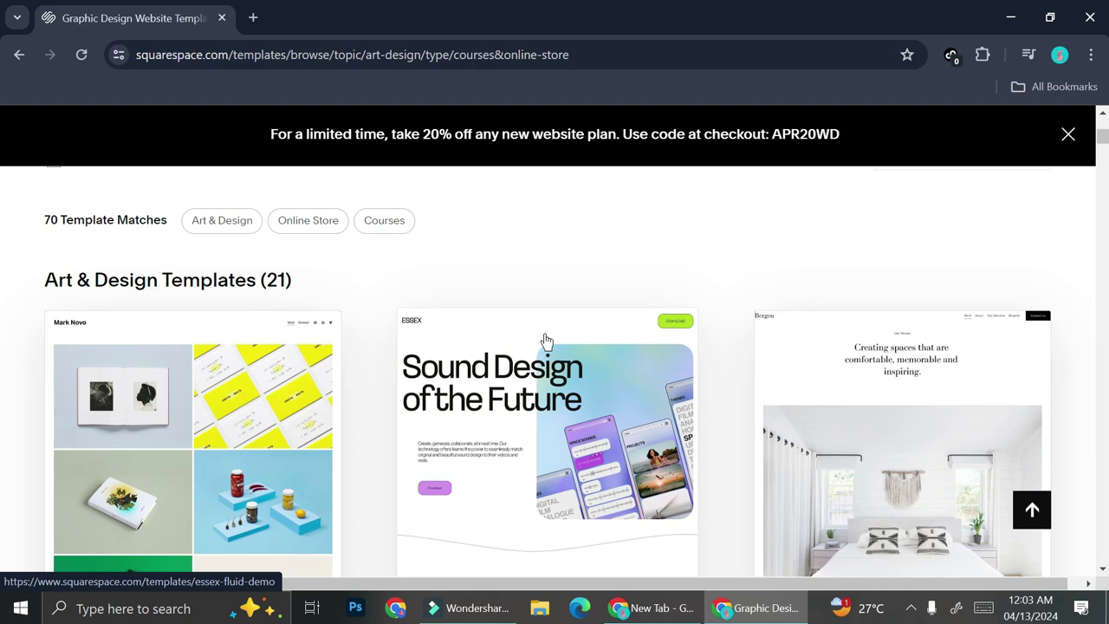
scroll(546, 340, up, 3)
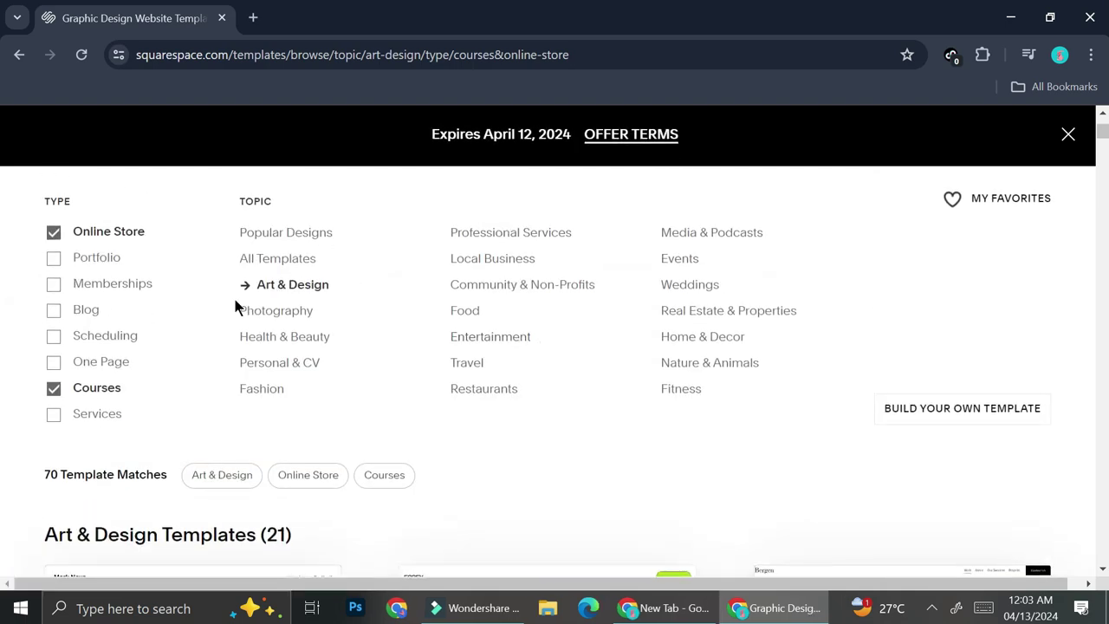
scroll(235, 305, down, 2)
scroll(235, 305, down, 1)
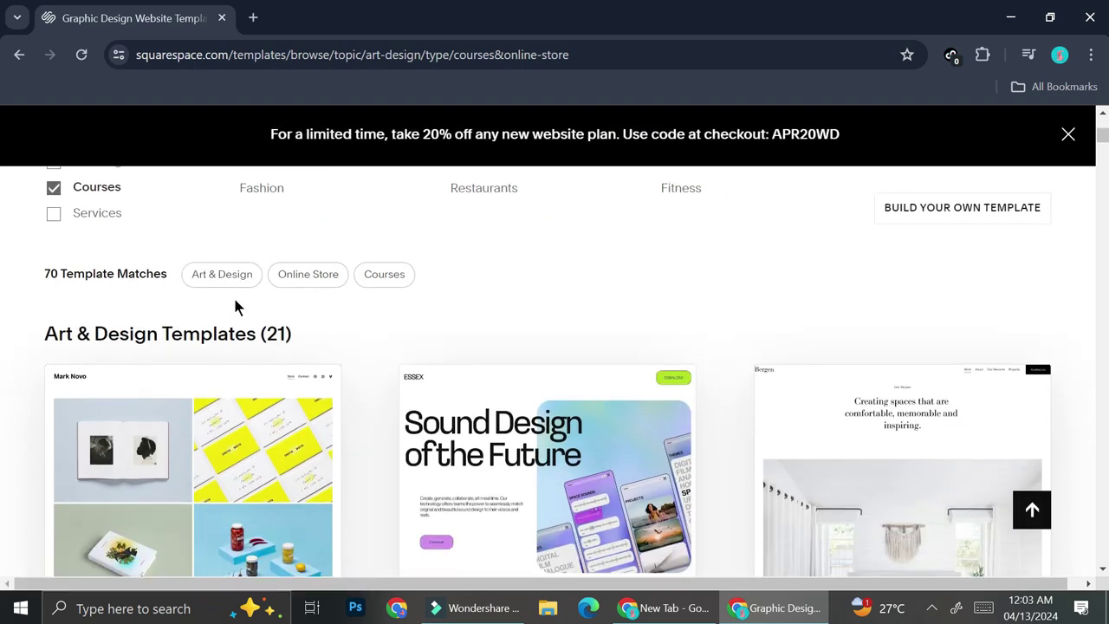
scroll(362, 383, down, 3)
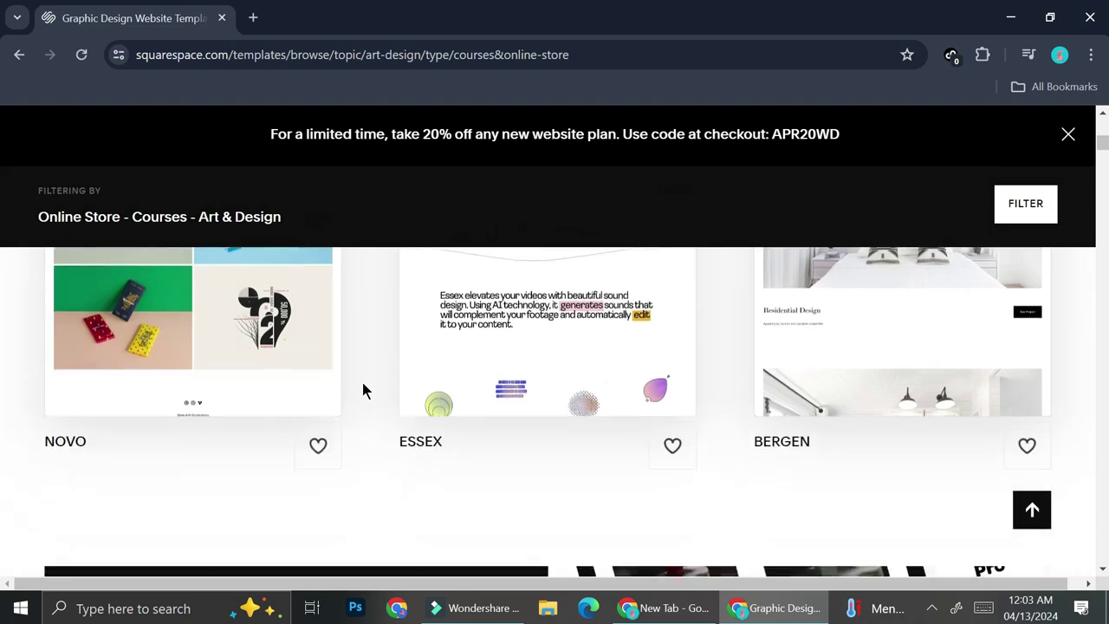
scroll(362, 382, down, 1)
scroll(362, 382, down, 3)
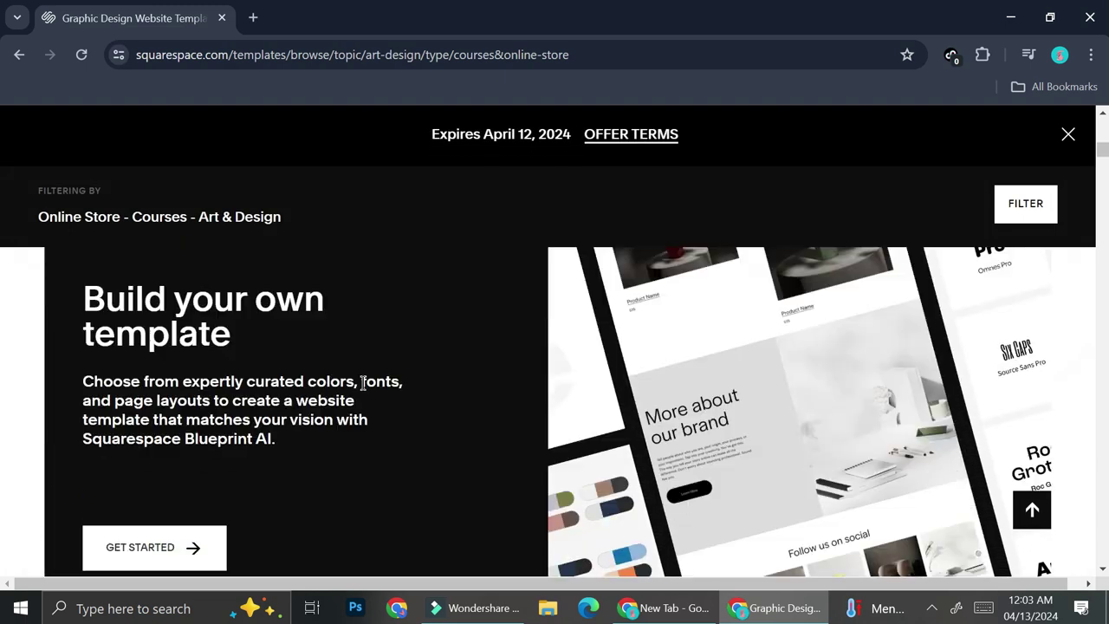
scroll(362, 382, down, 5)
scroll(362, 382, down, 4)
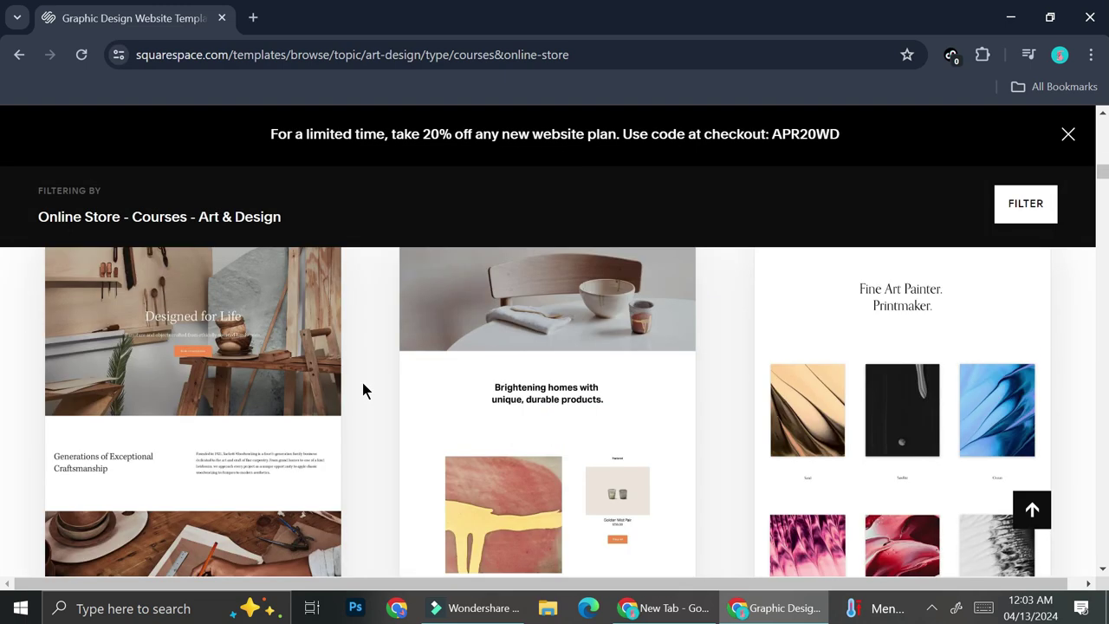
scroll(363, 390, down, 1)
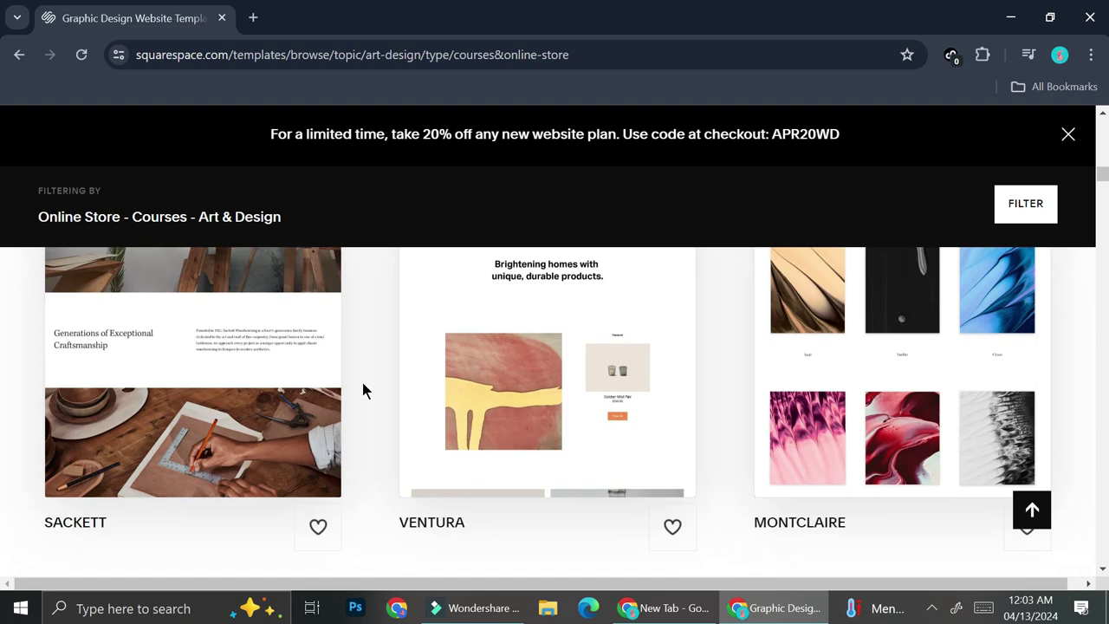
click(174, 364)
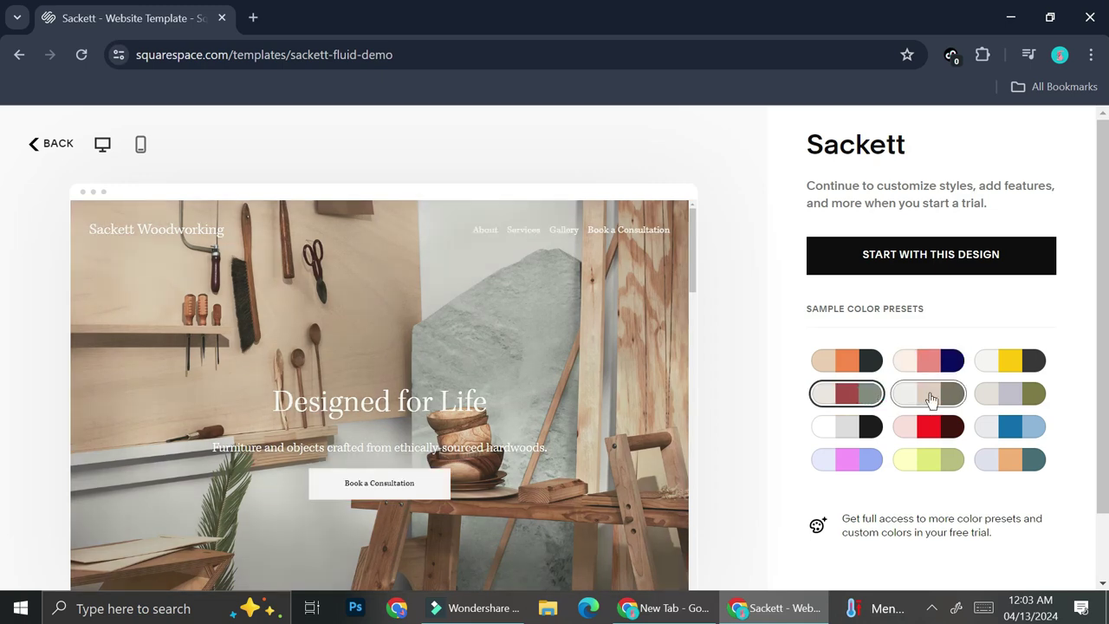
- Try several sample color presets on Sackett, choose the white, yellow and dark grey one, and start with this design
click(926, 396)
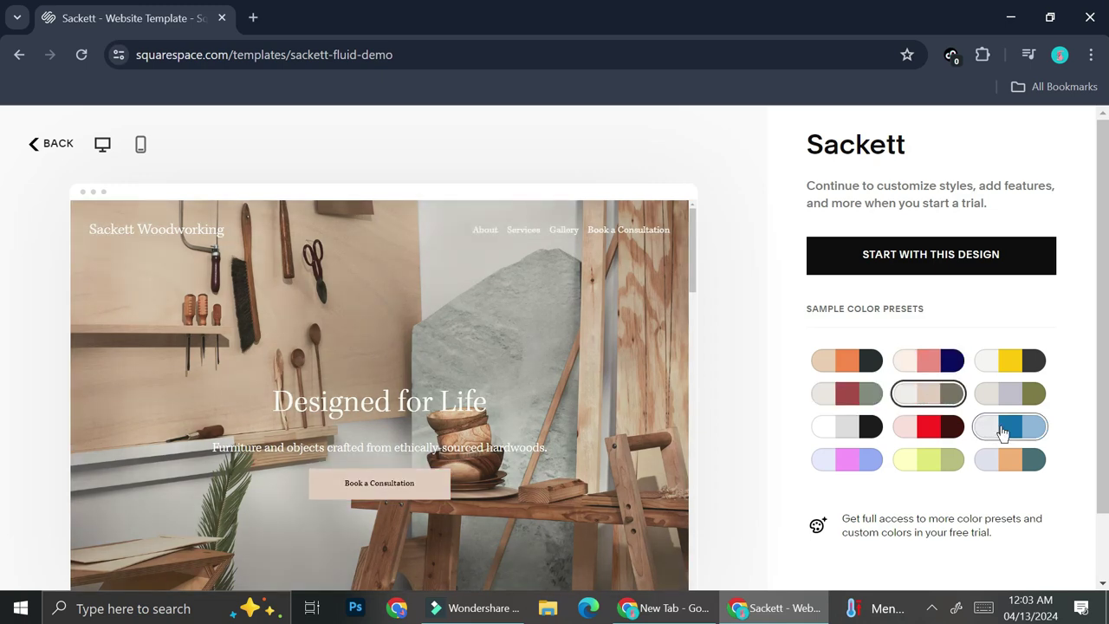
click(1002, 430)
click(1016, 370)
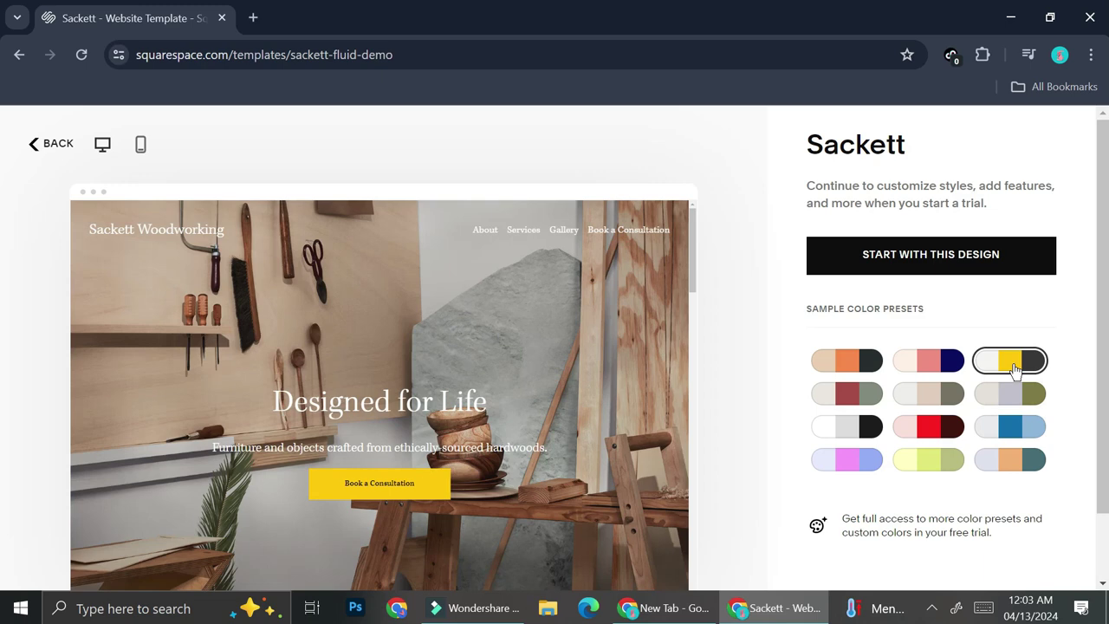
click(940, 258)
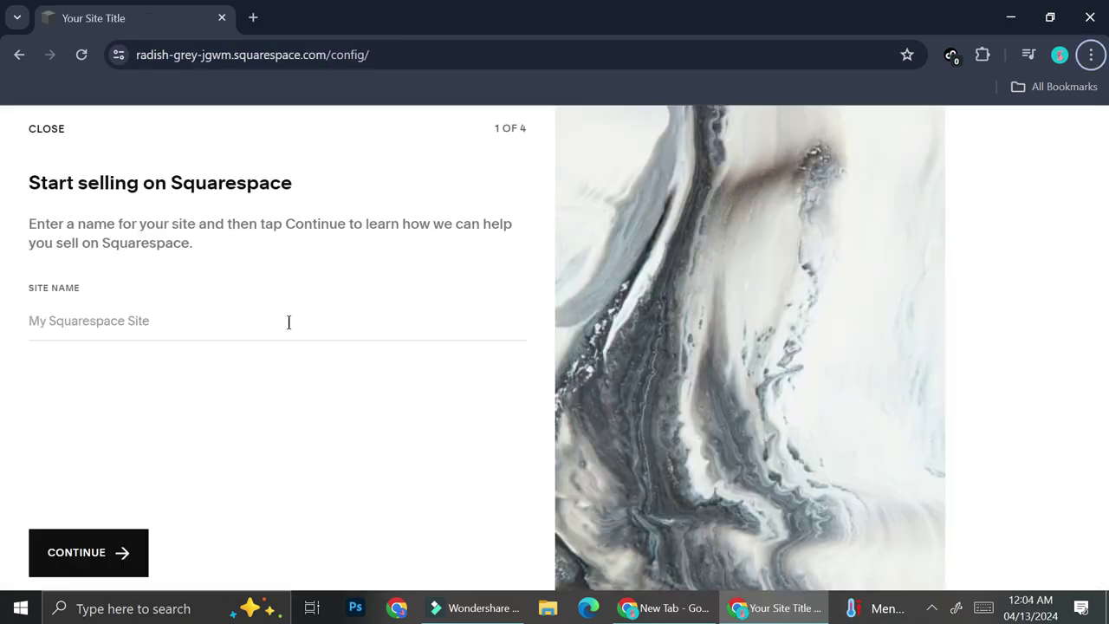
- Name the new site "Beads of the Moon" and continue the setup
click(260, 322)
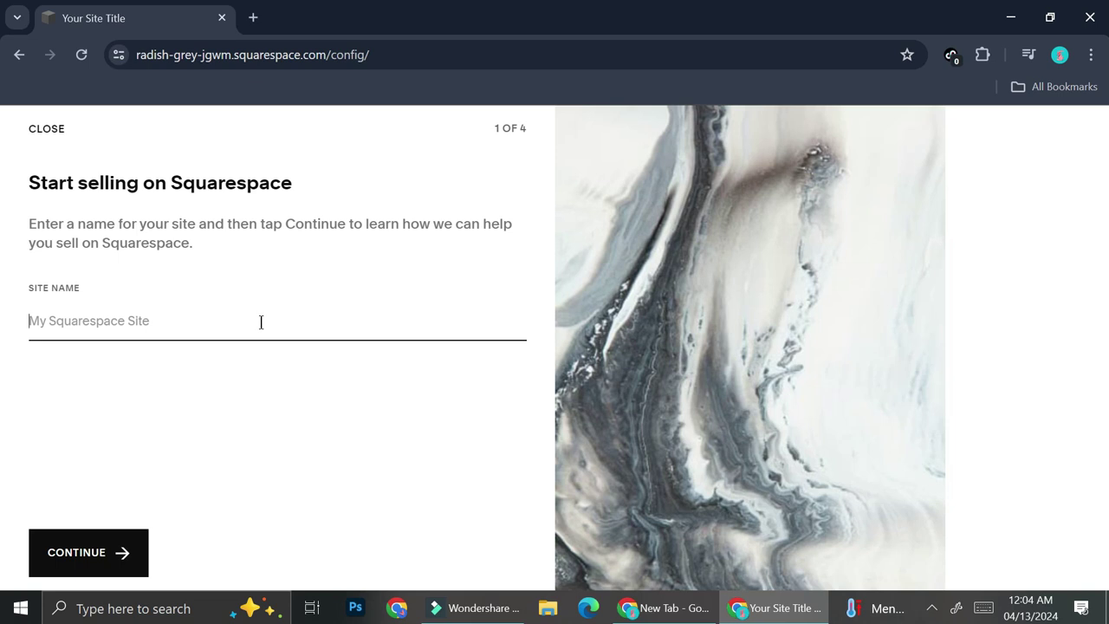
text(Beads of the Moon)
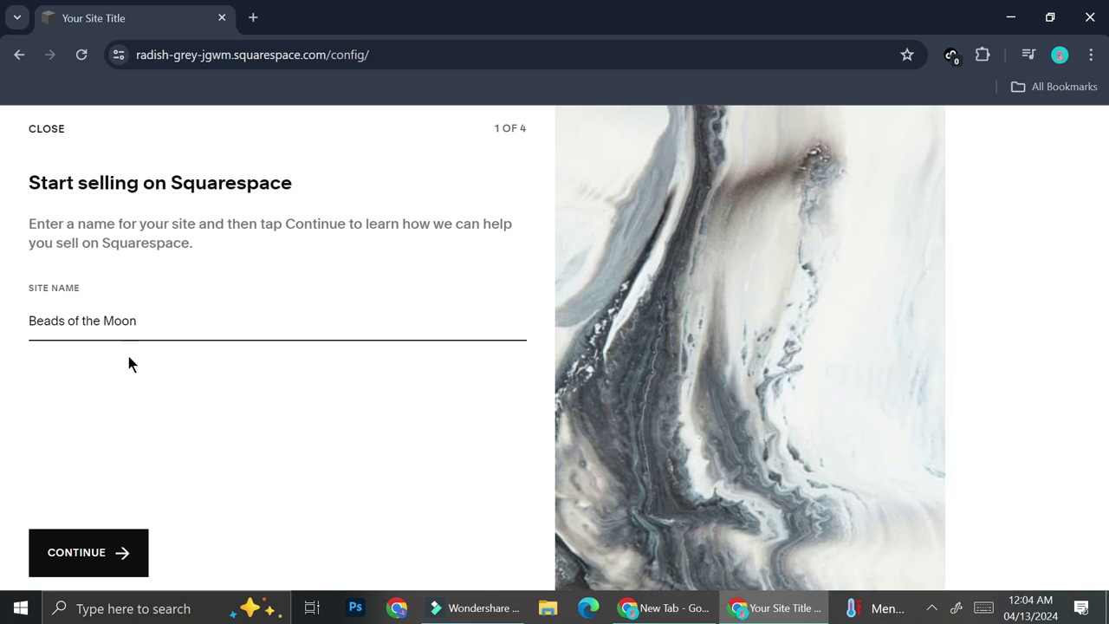
click(110, 565)
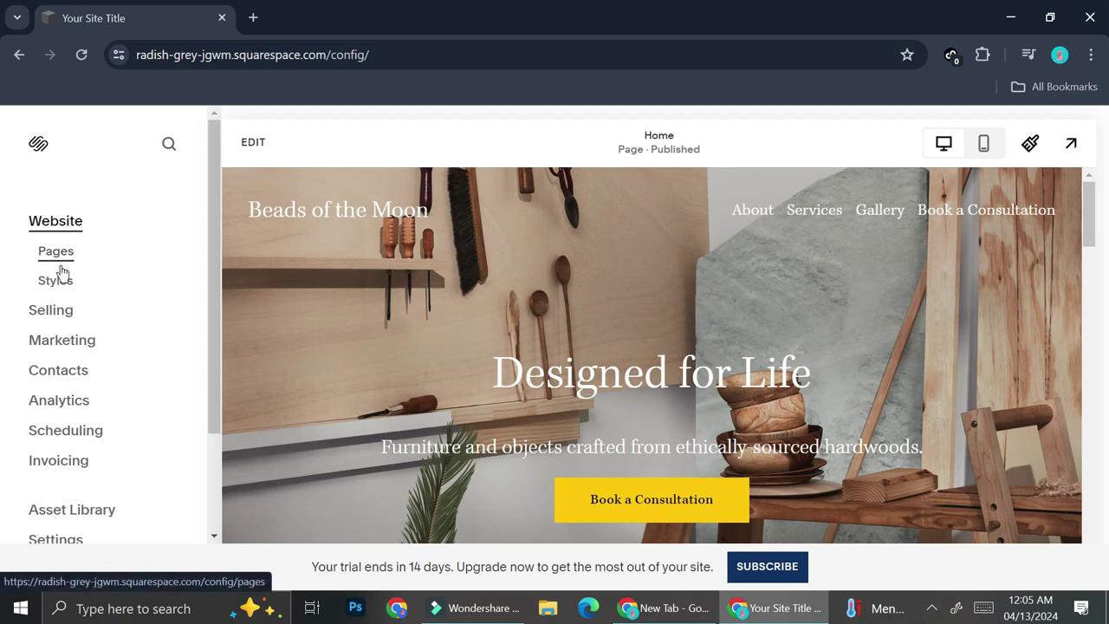
- Look through the site dashboard's sections and open the website's Pages list
scroll(67, 288, down, 1)
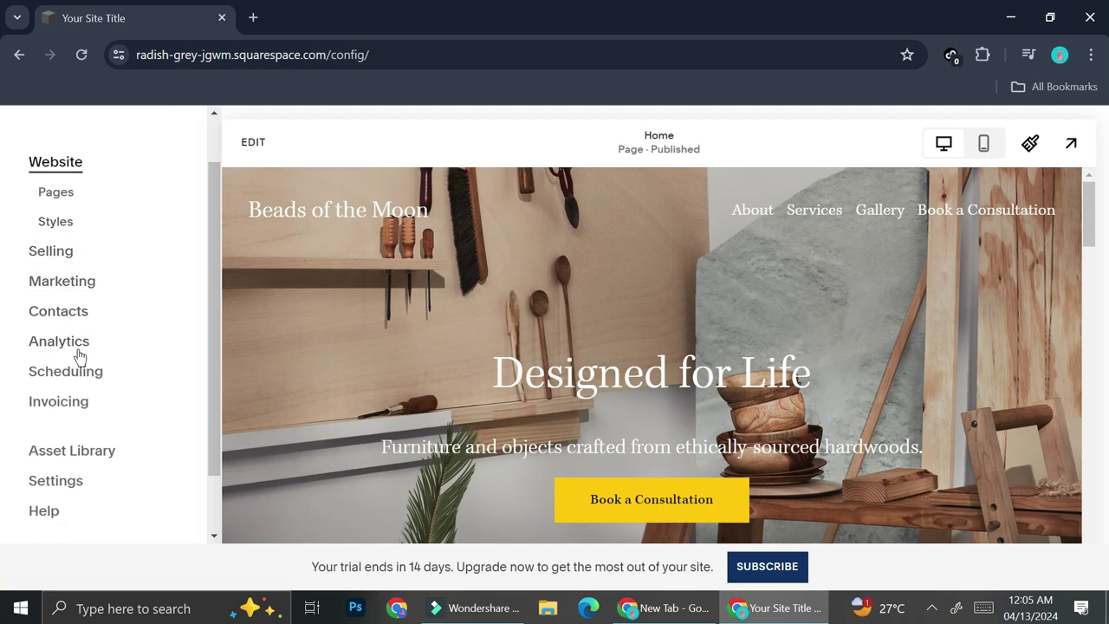
scroll(69, 421, down, 1)
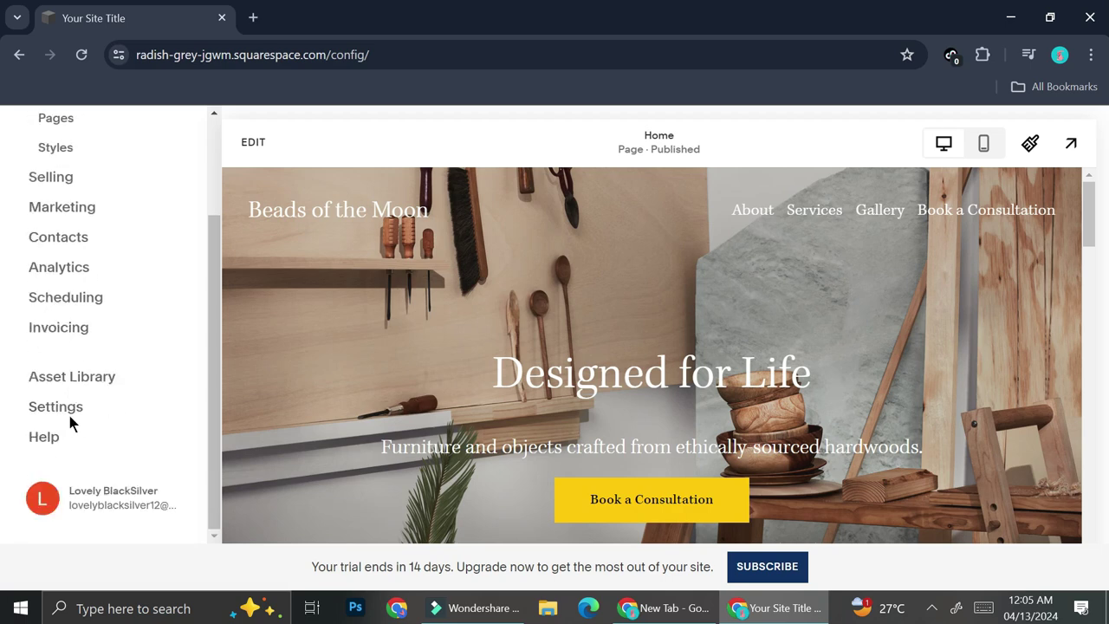
scroll(120, 357, up, 2)
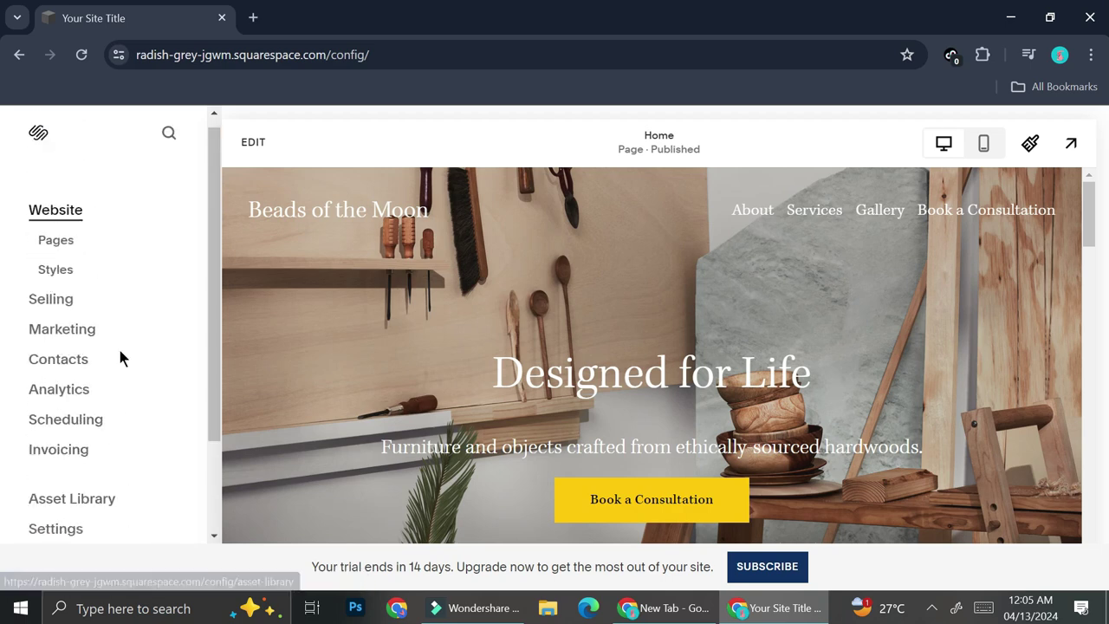
click(57, 250)
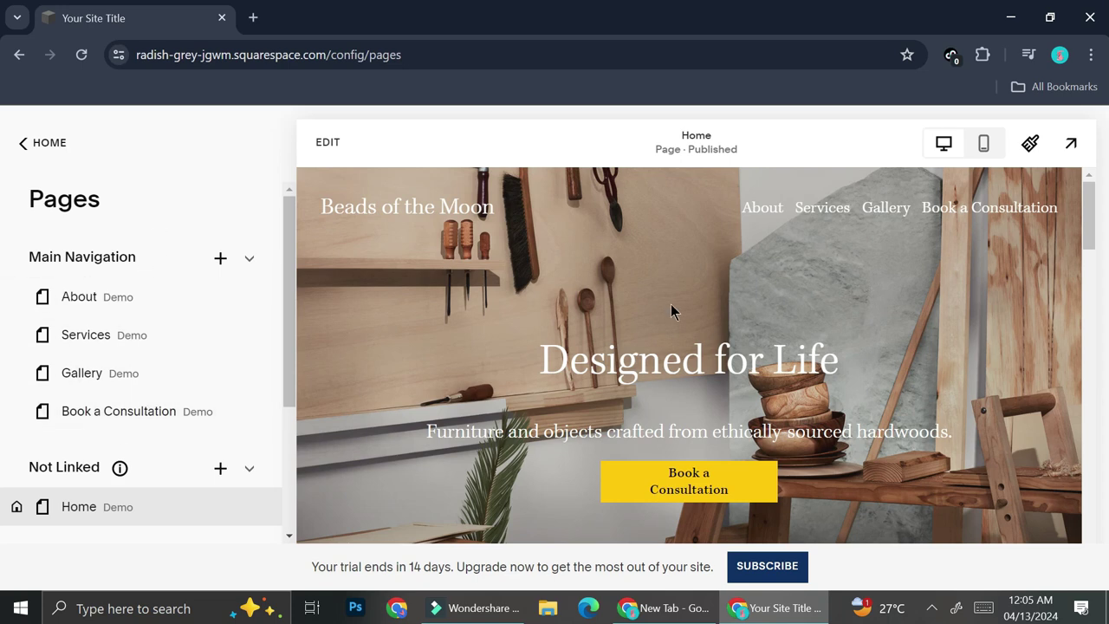
- Start adding a Course page to the Not Linked section of the Pages list
scroll(223, 371, down, 2)
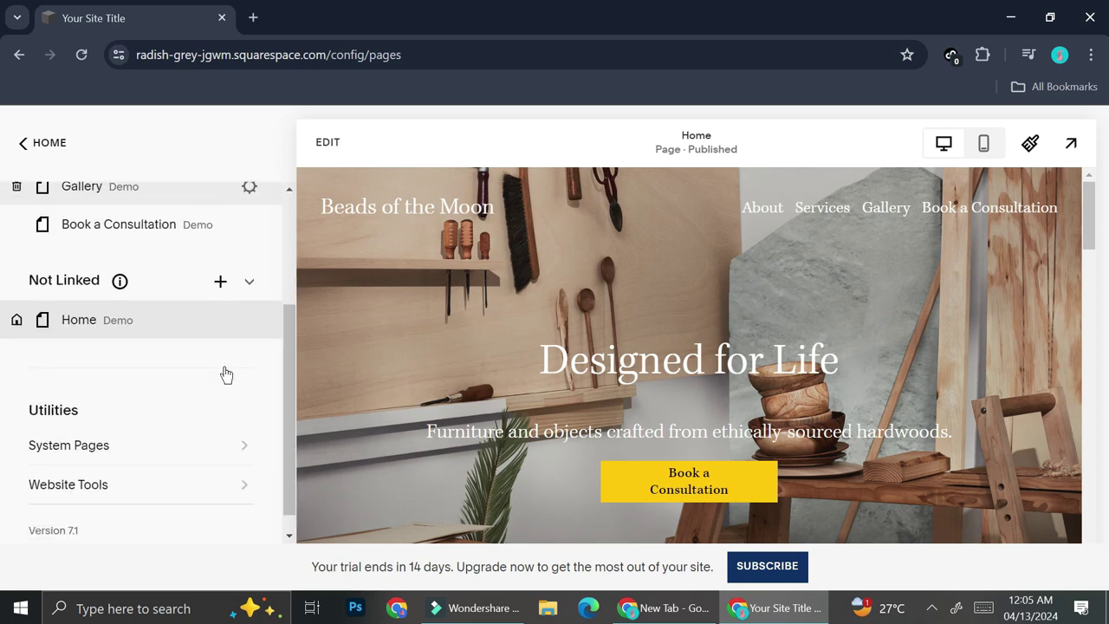
scroll(225, 374, up, 2)
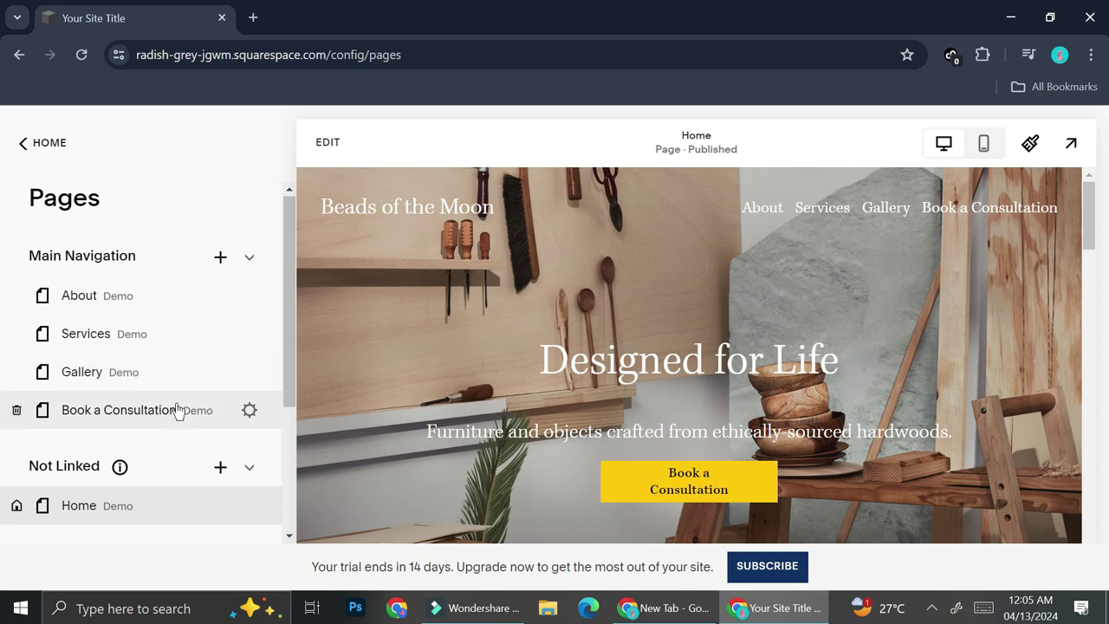
scroll(175, 408, down, 1)
scroll(176, 408, up, 1)
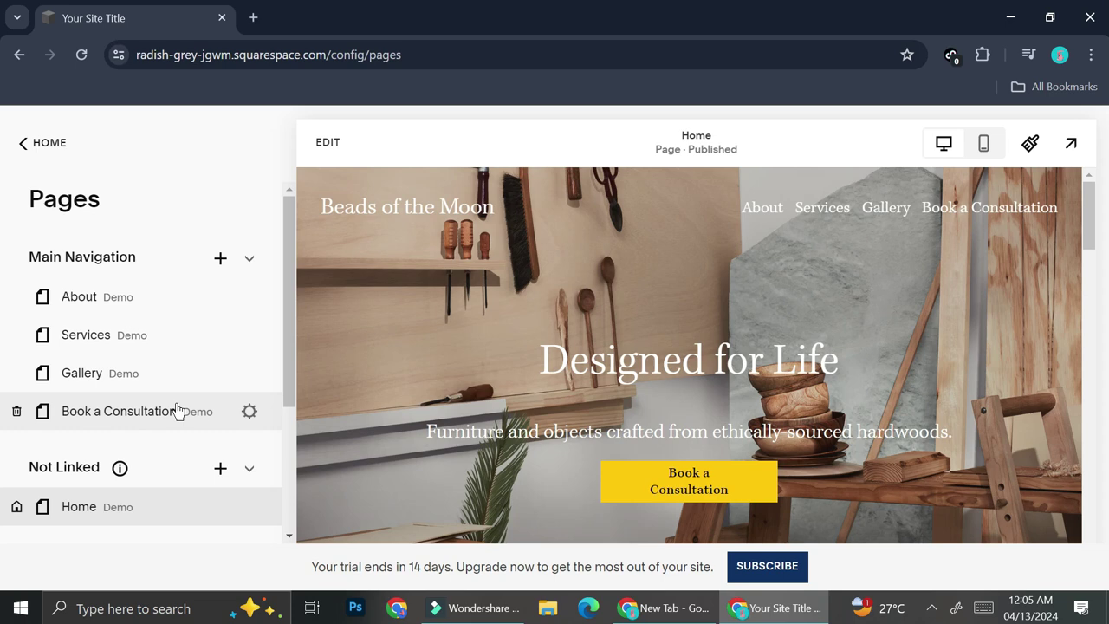
scroll(176, 408, down, 1)
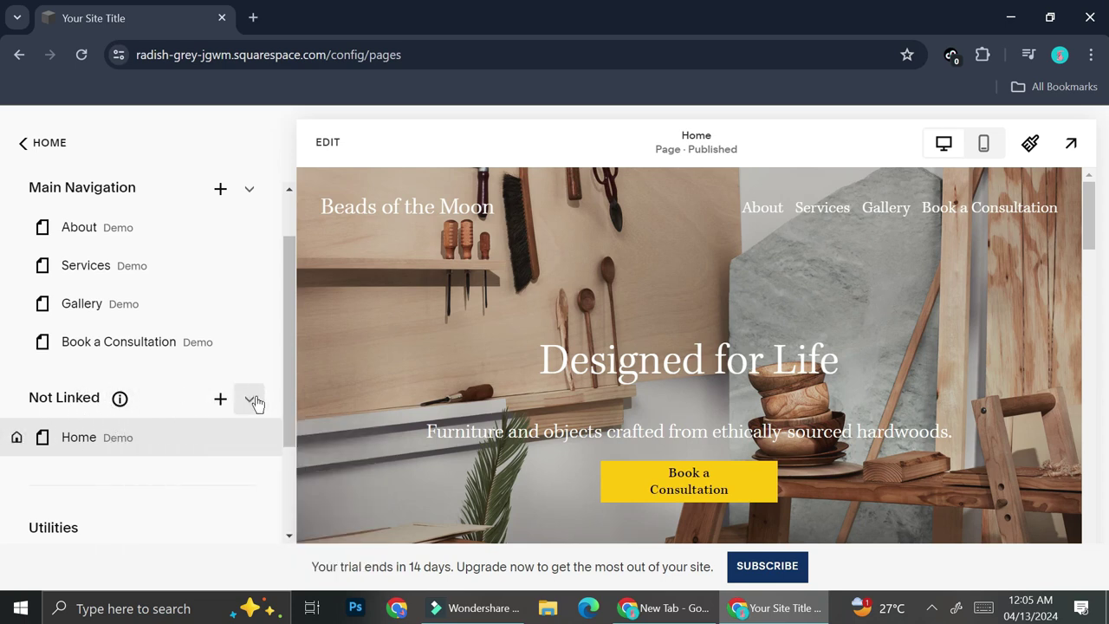
click(220, 400)
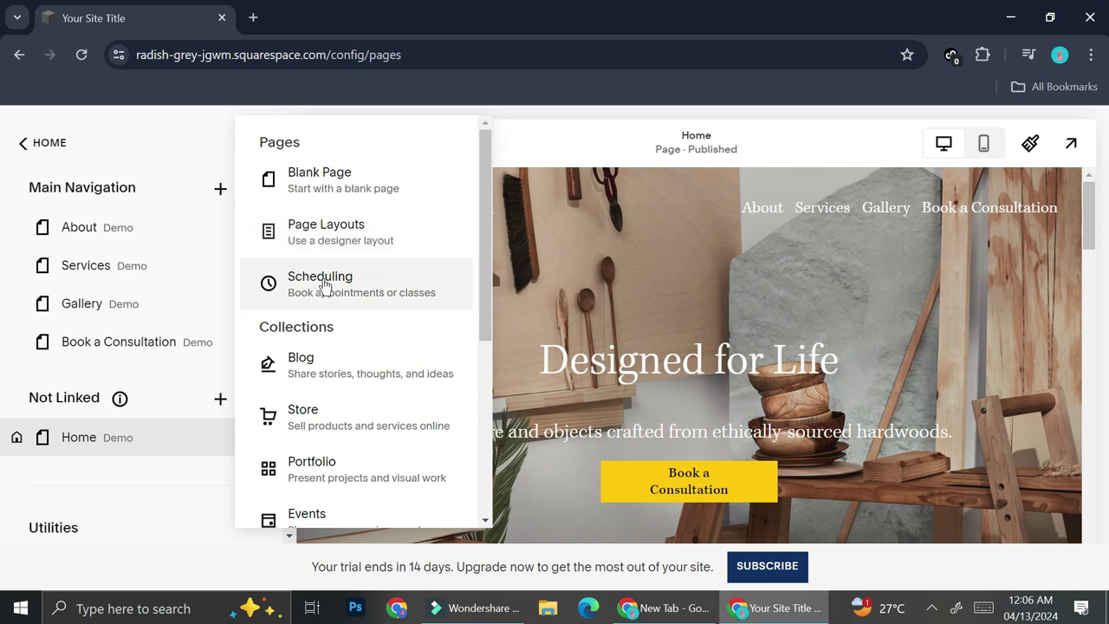
scroll(323, 286, down, 1)
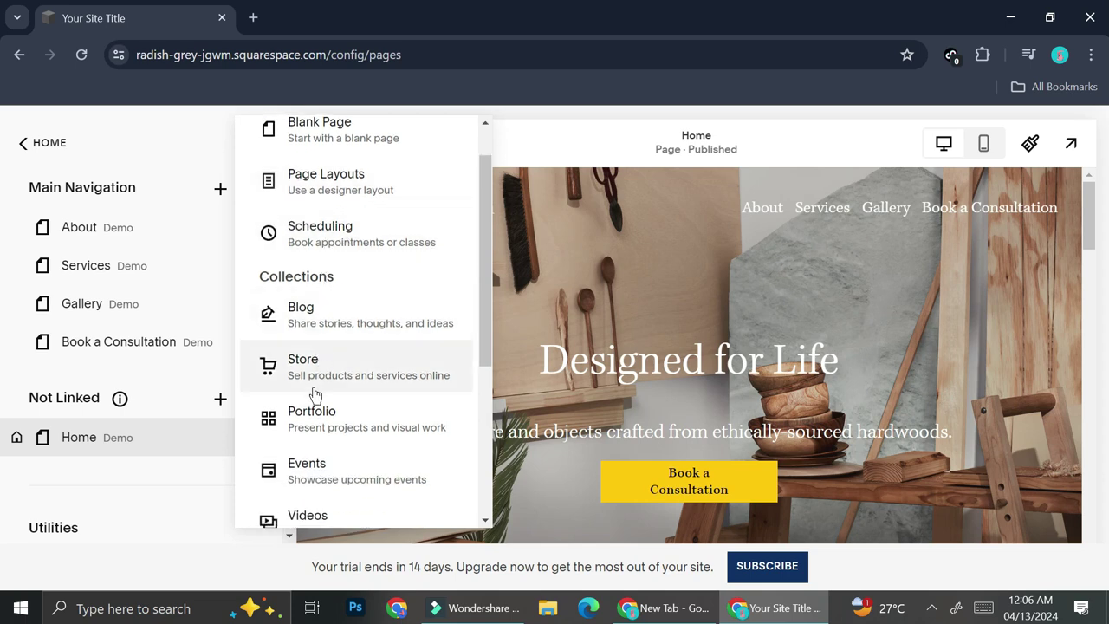
scroll(316, 418, down, 3)
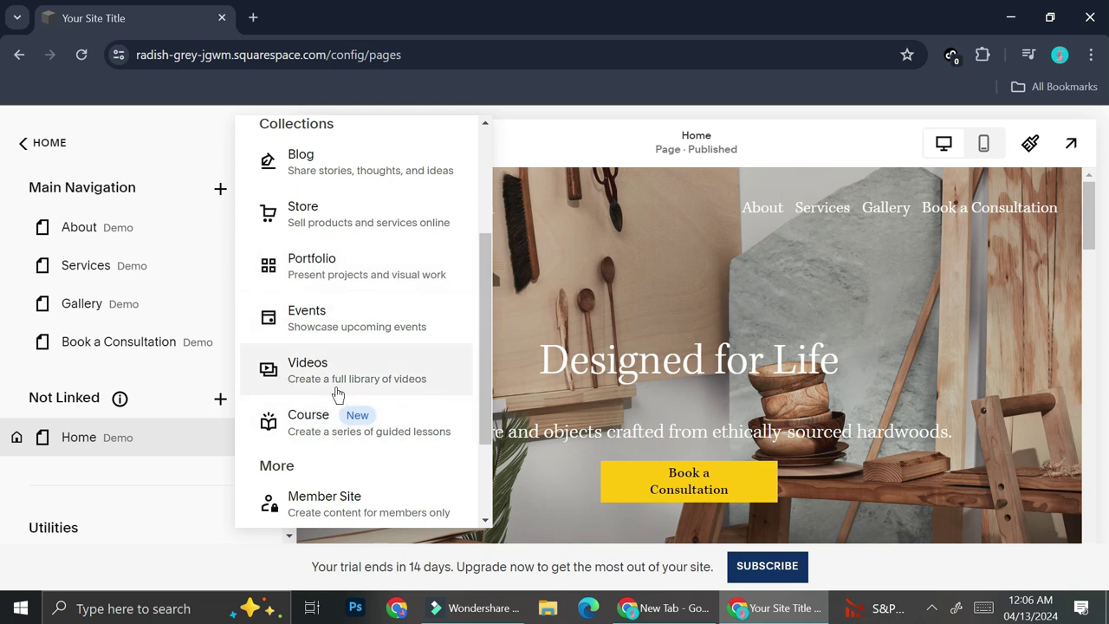
scroll(338, 391, down, 1)
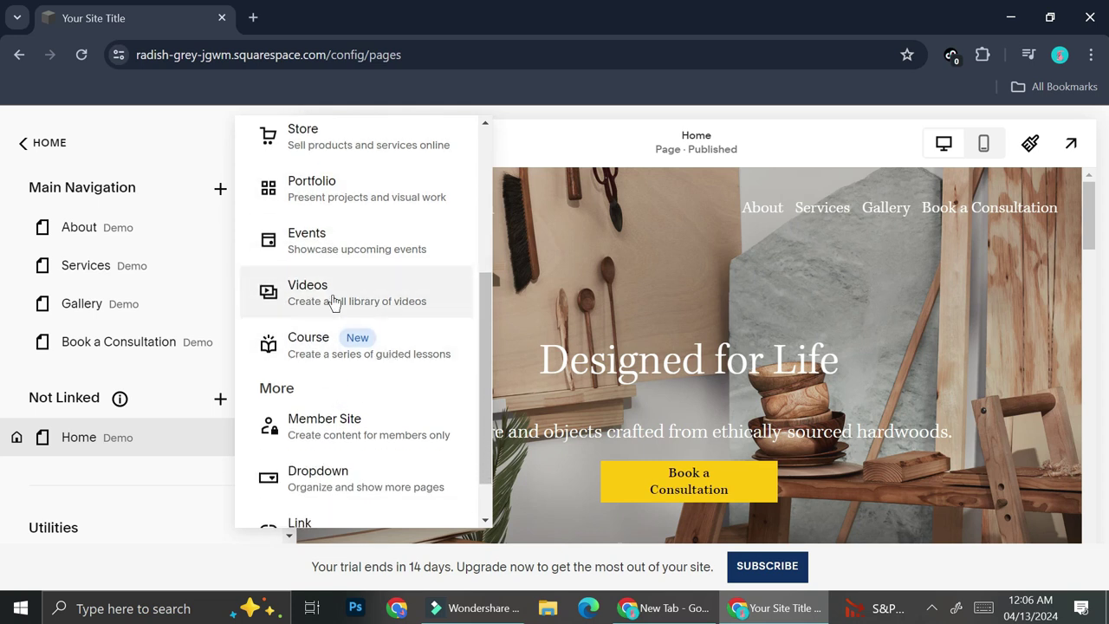
click(342, 346)
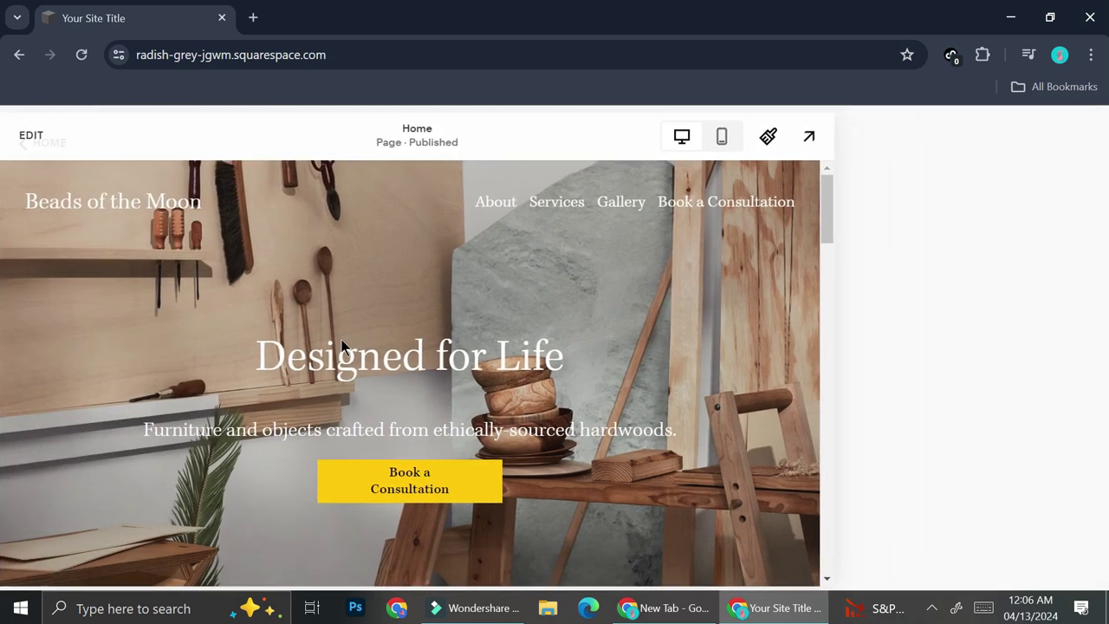
- Compare the course overview templates and add the Course 2 template to the site
scroll(536, 342, down, 2)
scroll(536, 346, down, 1)
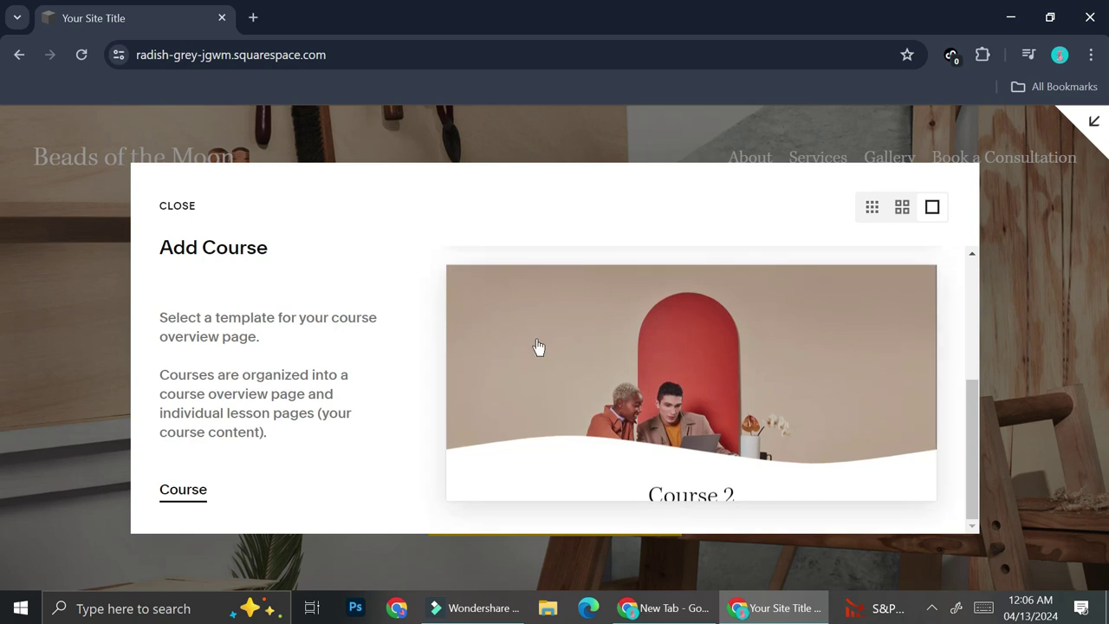
scroll(537, 347, up, 3)
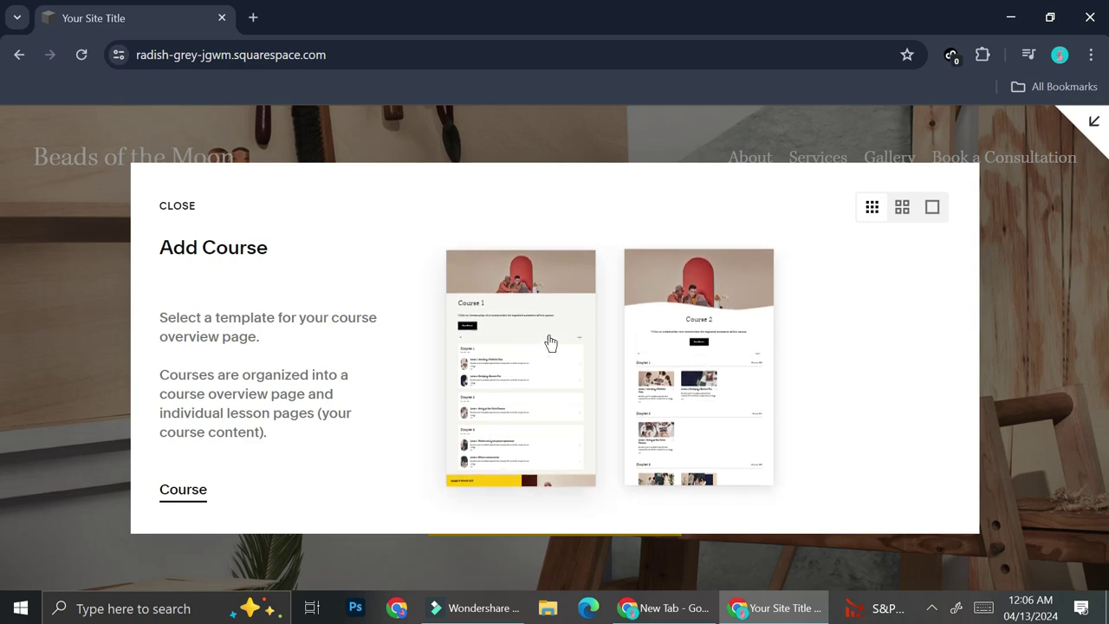
click(720, 351)
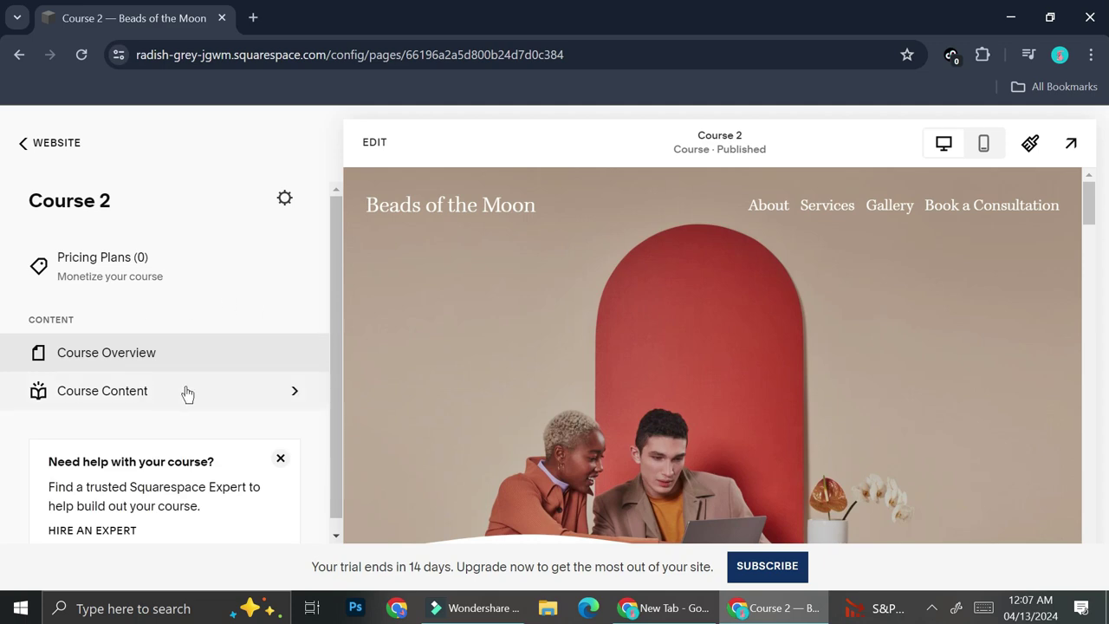
- Look through the Course 2 overview page, from its introduction down through the chapters and lessons
scroll(543, 351, down, 10)
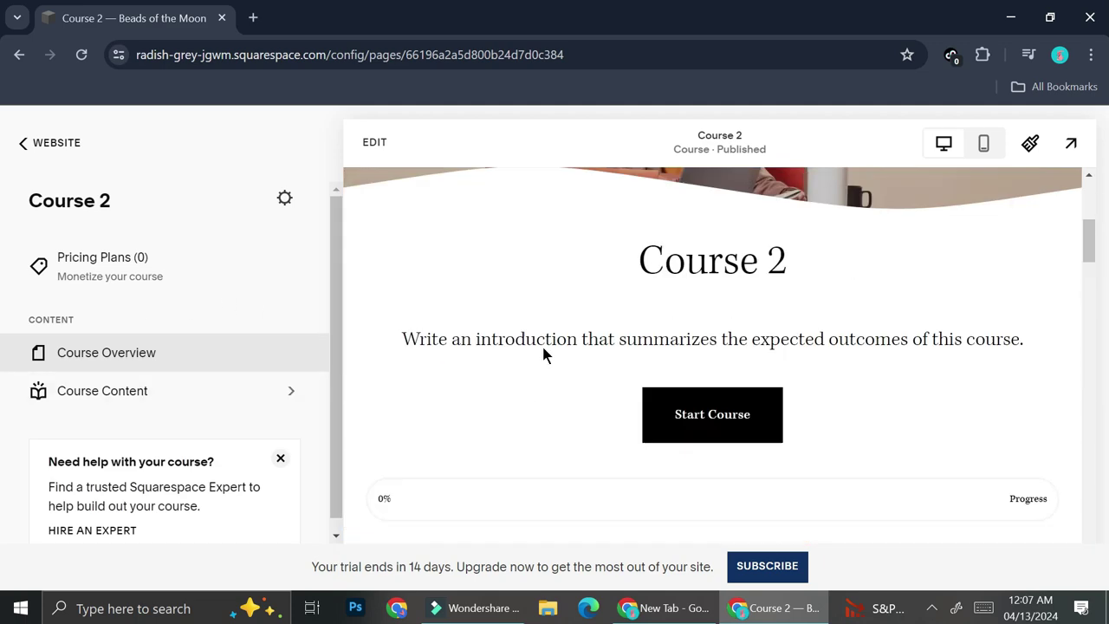
scroll(543, 351, down, 3)
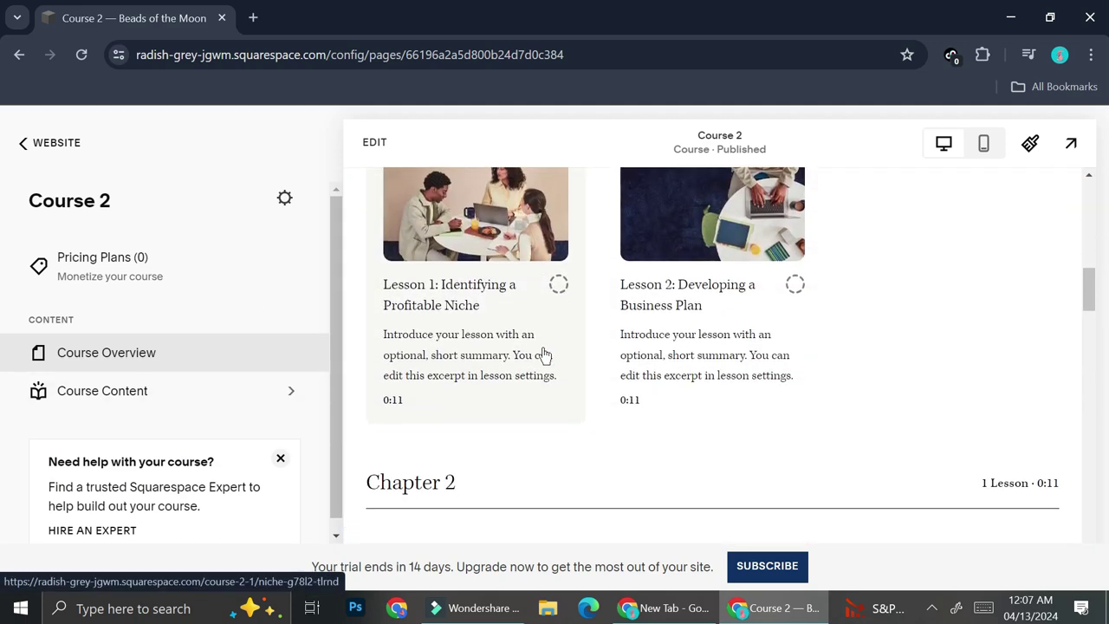
scroll(544, 351, down, 1)
scroll(543, 353, down, 3)
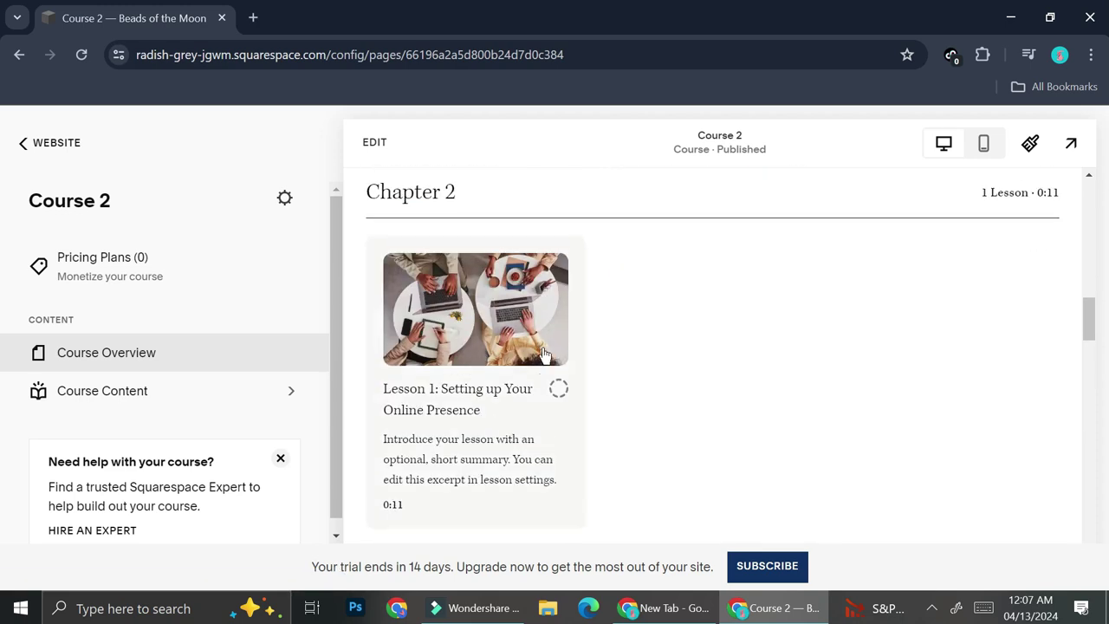
scroll(543, 353, down, 5)
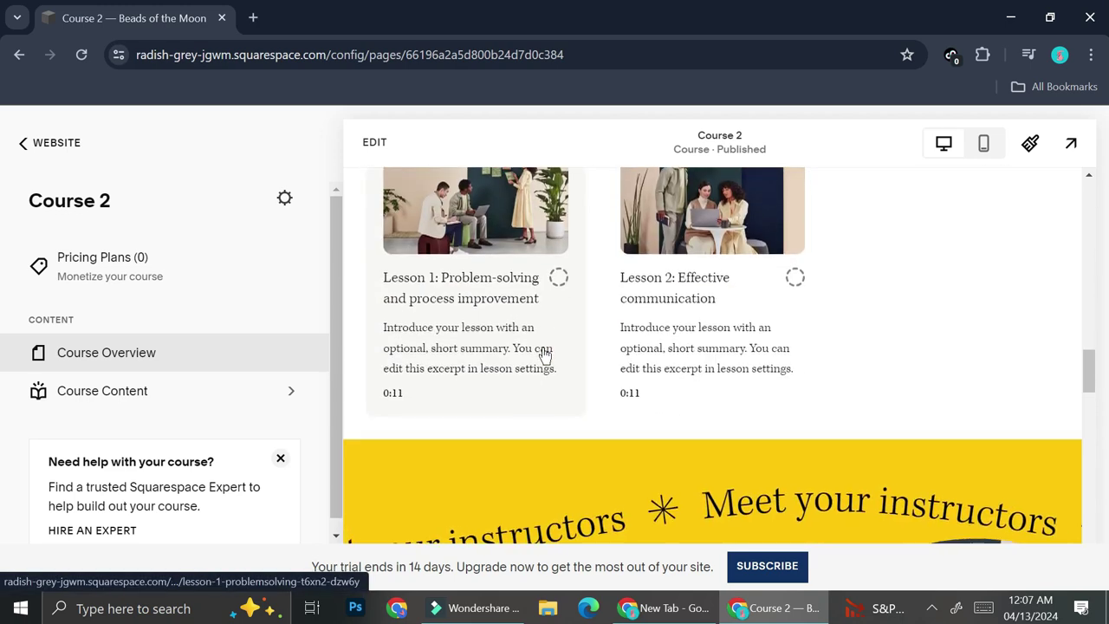
scroll(543, 353, up, 6)
scroll(543, 354, up, 1)
- Open the course content and review its list of chapters and lessons and the options for adding content
click(257, 385)
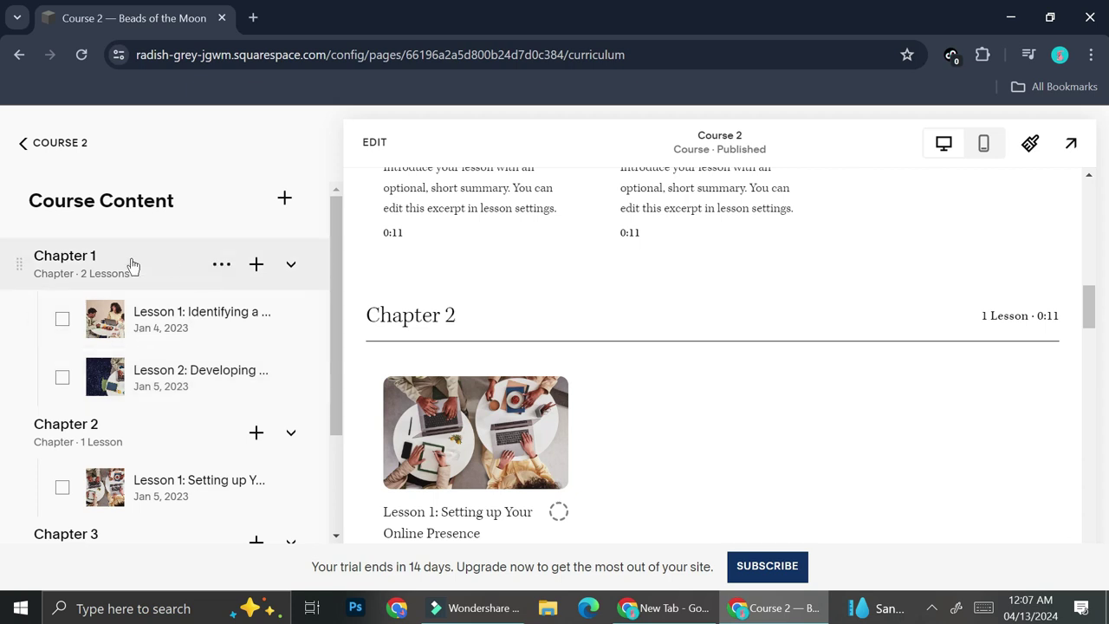
scroll(135, 448, down, 1)
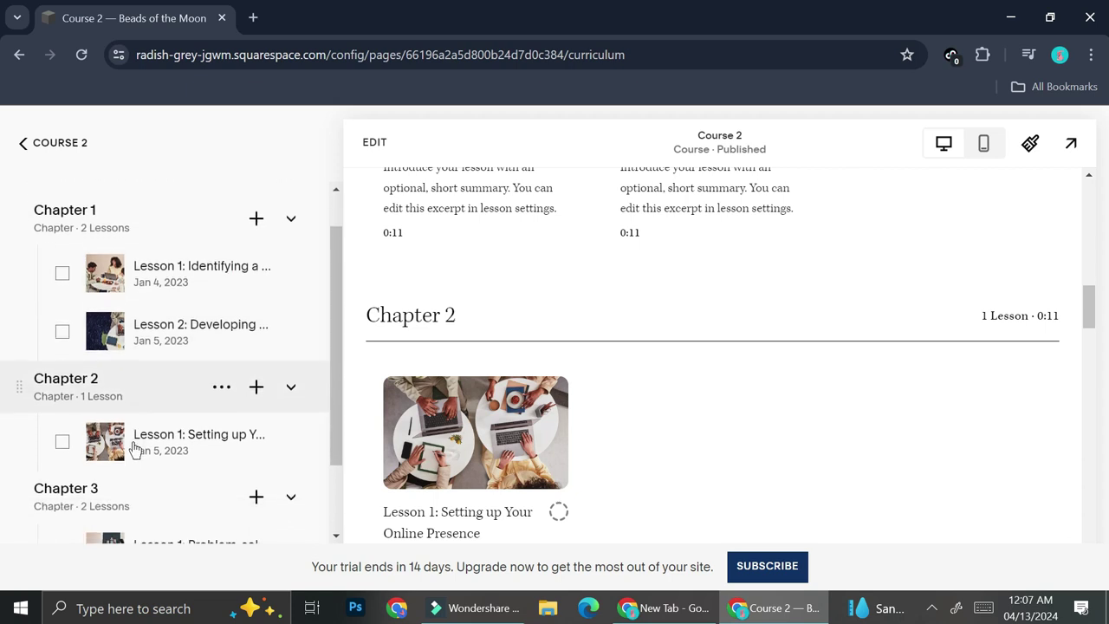
scroll(133, 450, up, 1)
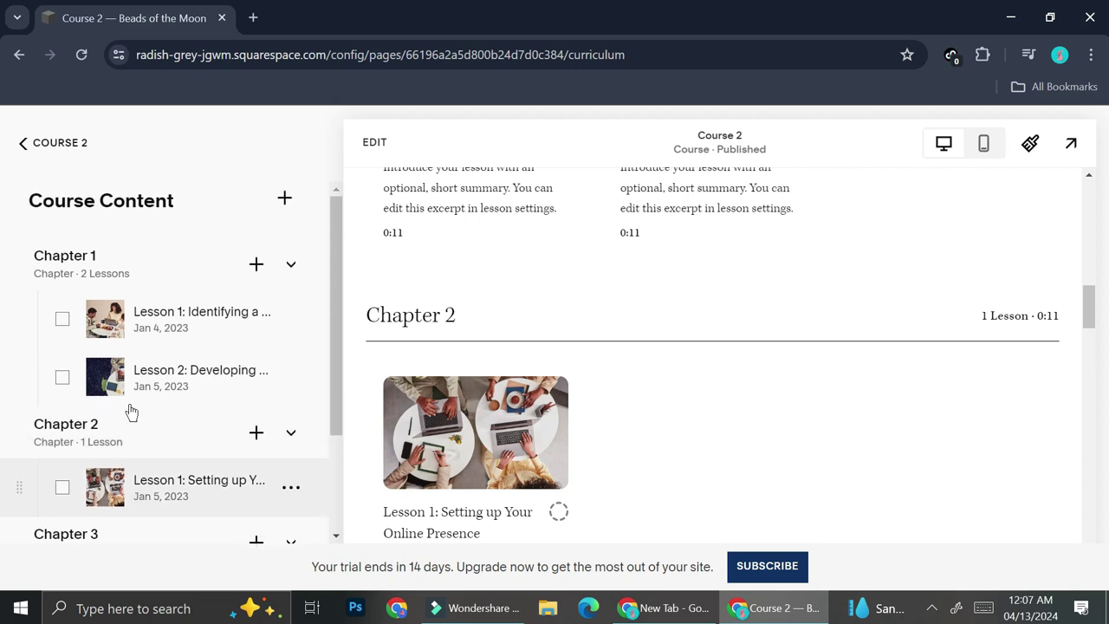
click(284, 201)
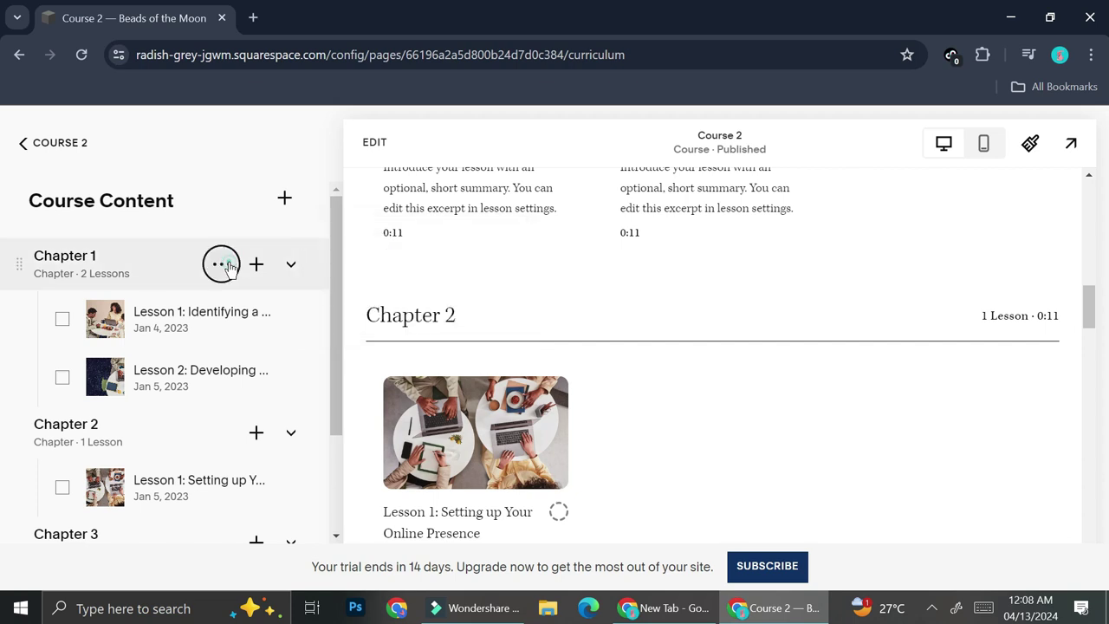
- Rename Chapter 1 of the course to "Beads Accessories Introduction" and save the new title
click(227, 265)
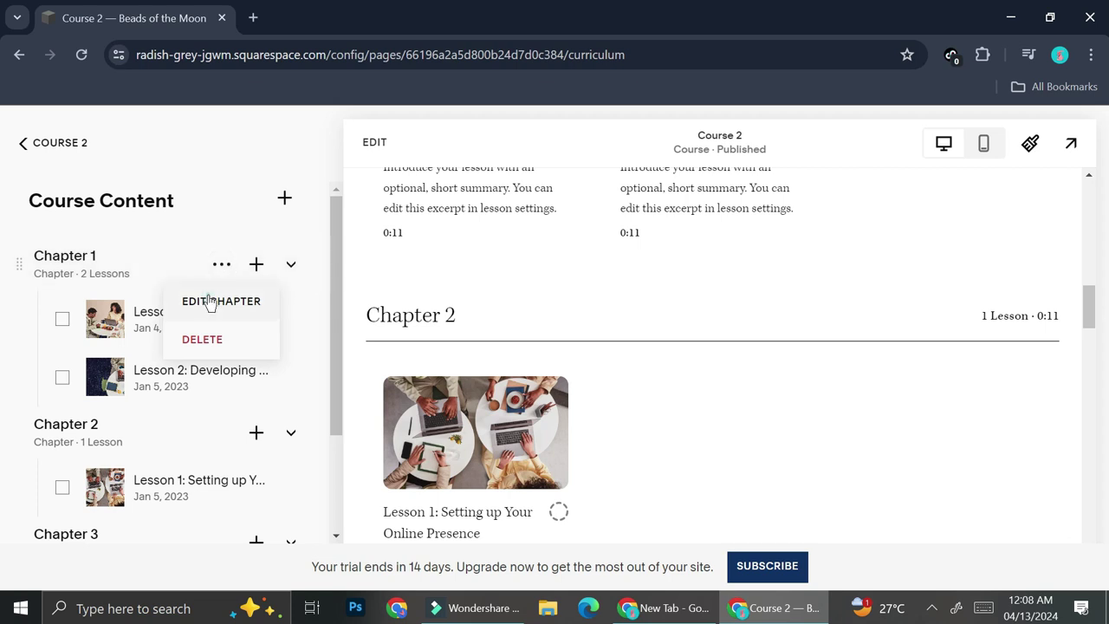
click(208, 300)
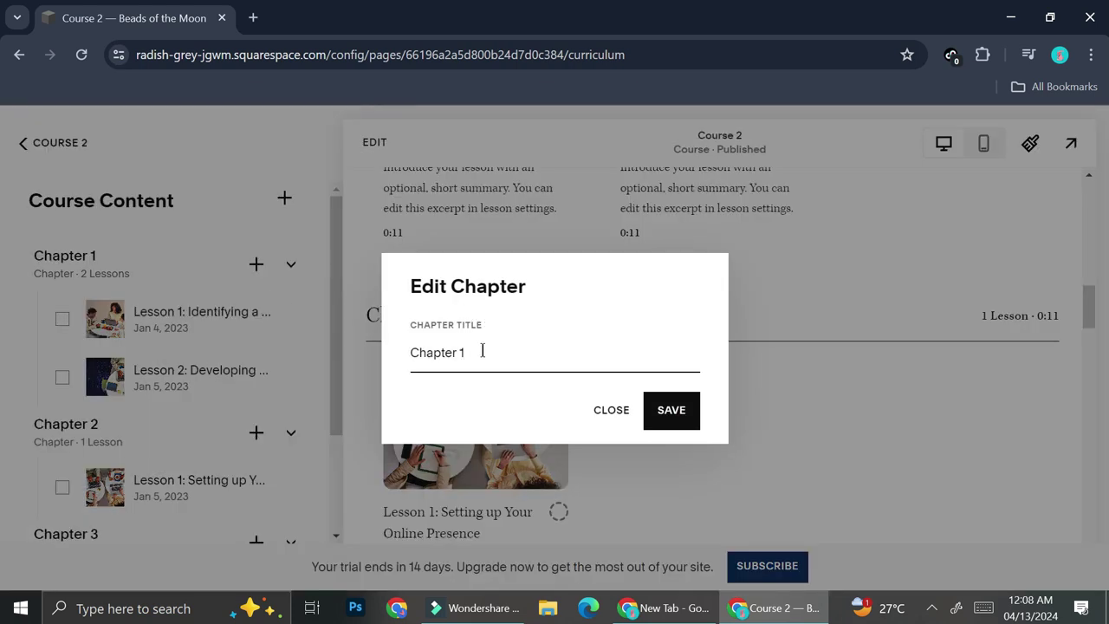
drag(466, 353, 389, 359)
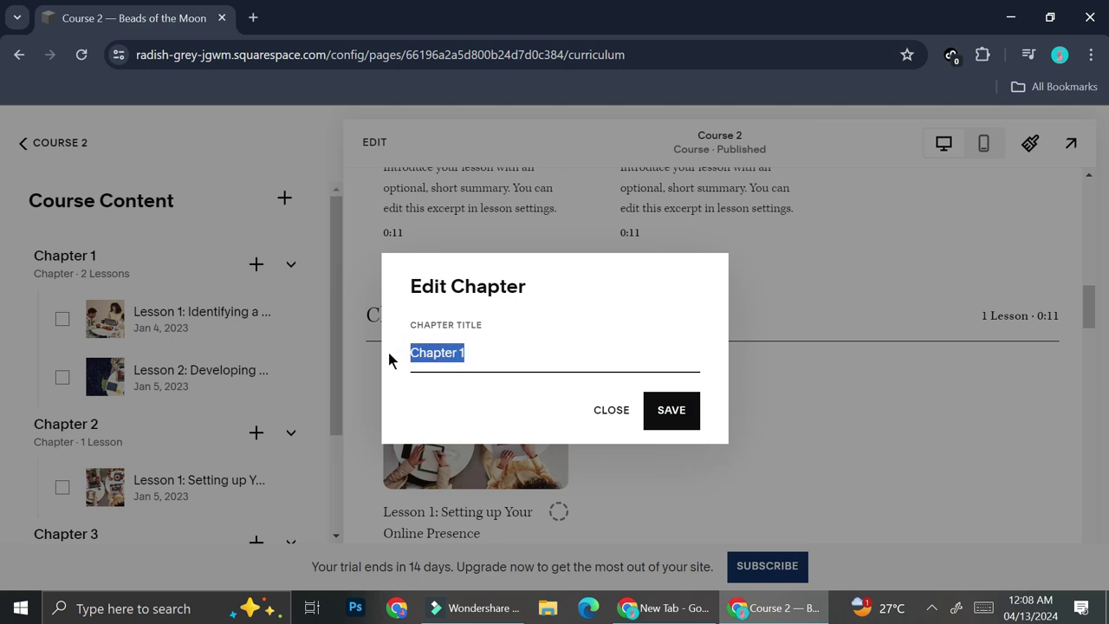
text(Bead)
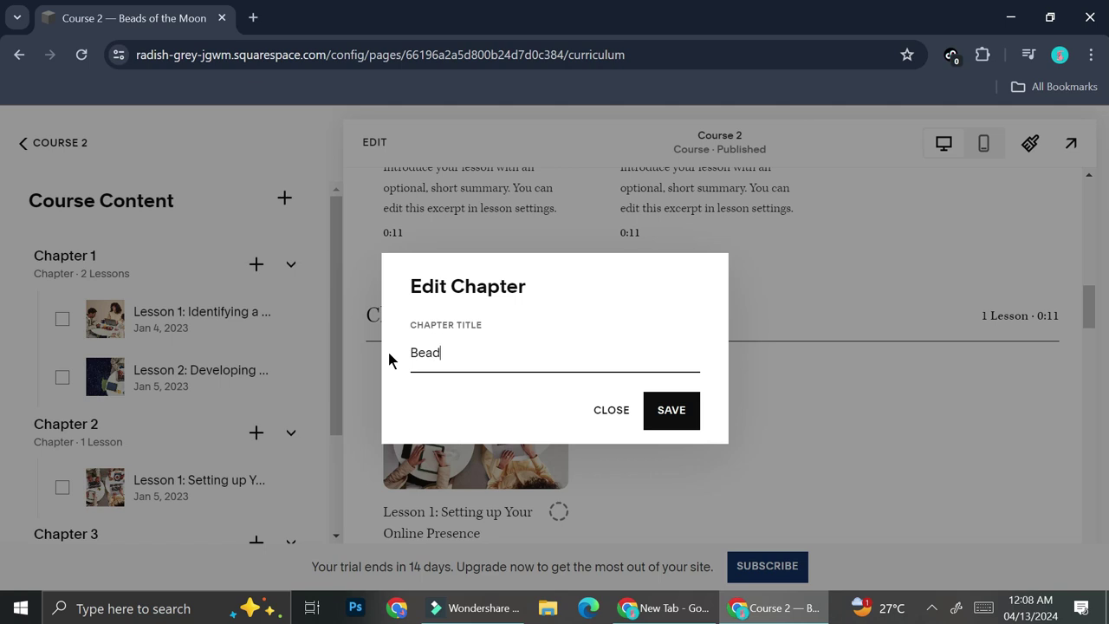
text(s Accessories In)
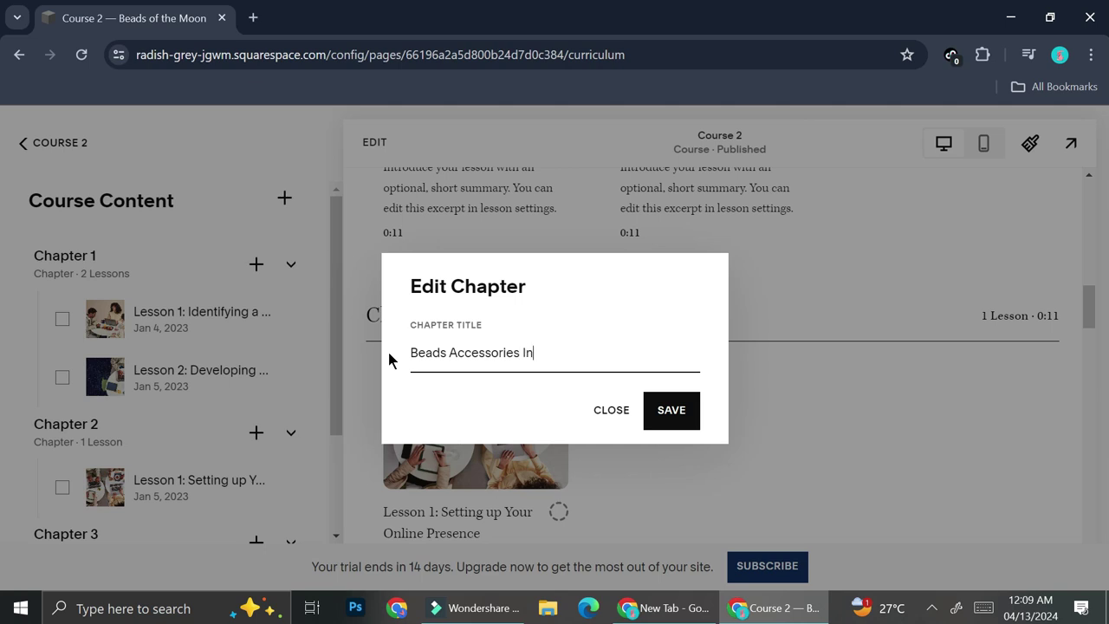
text(troduction)
click(669, 416)
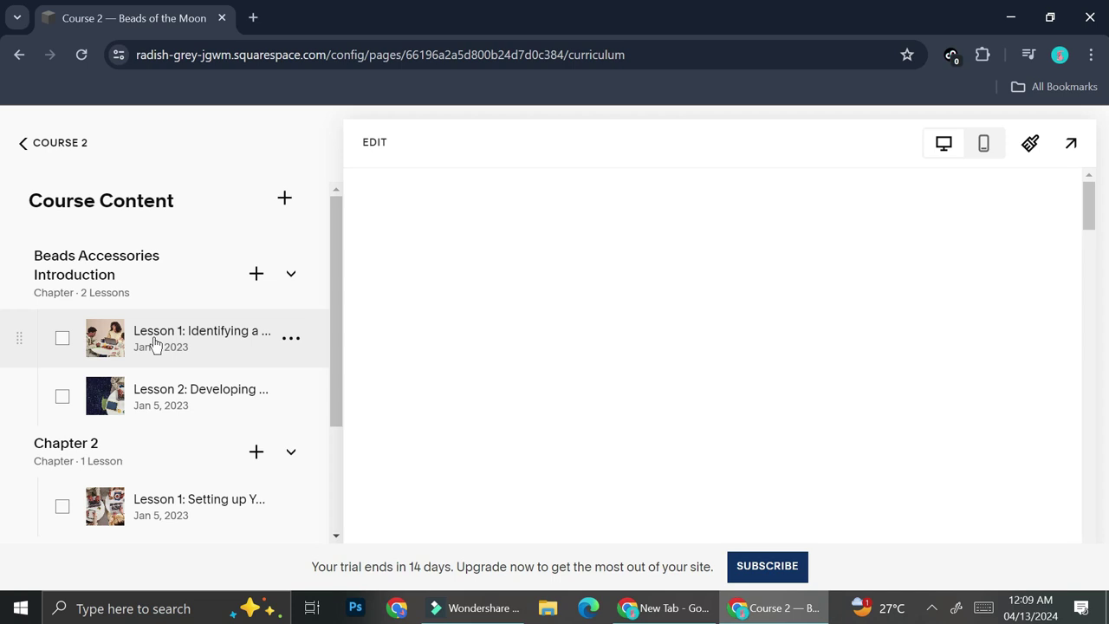
- In the general settings of the first chapter's first lesson, set the title to "Lesson 1: Get to know your beads"
click(293, 339)
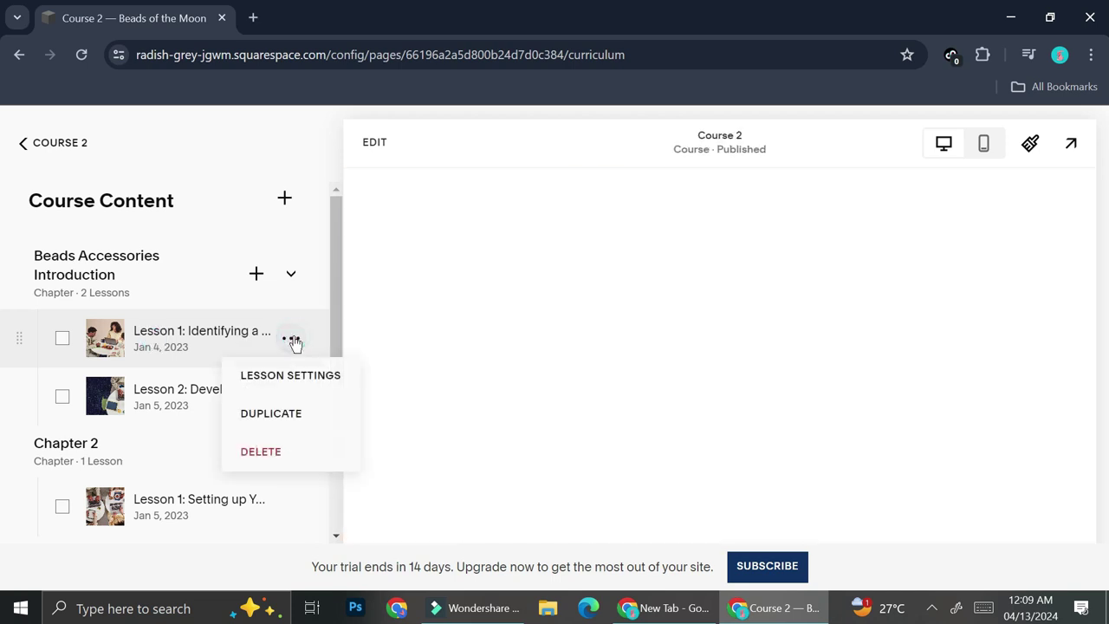
click(286, 376)
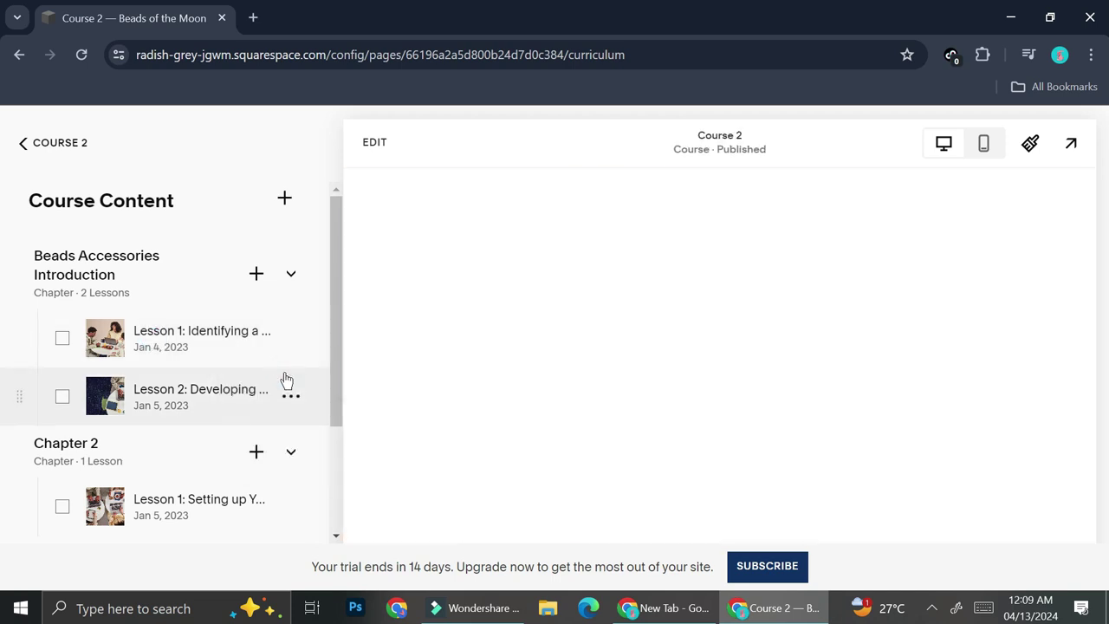
click(22, 154)
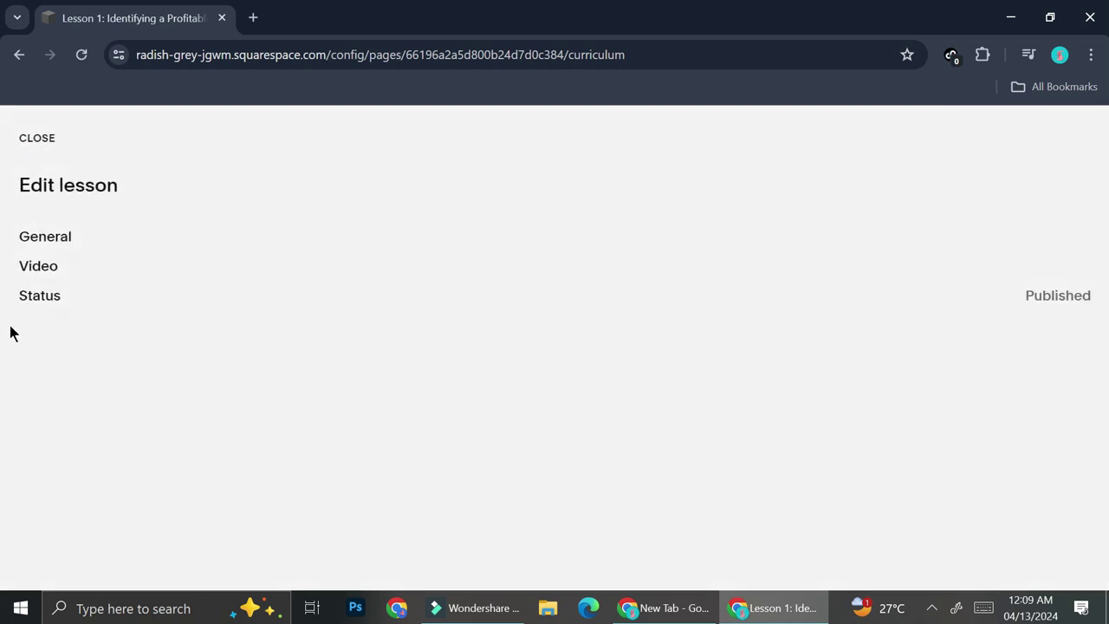
click(40, 264)
click(54, 244)
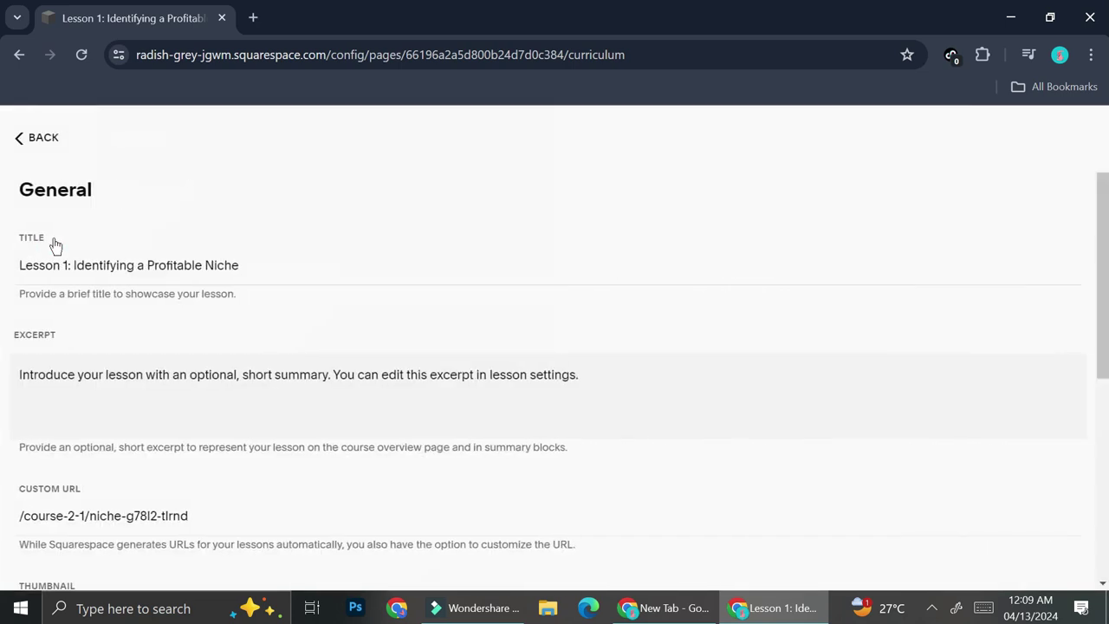
drag(238, 268, 74, 281)
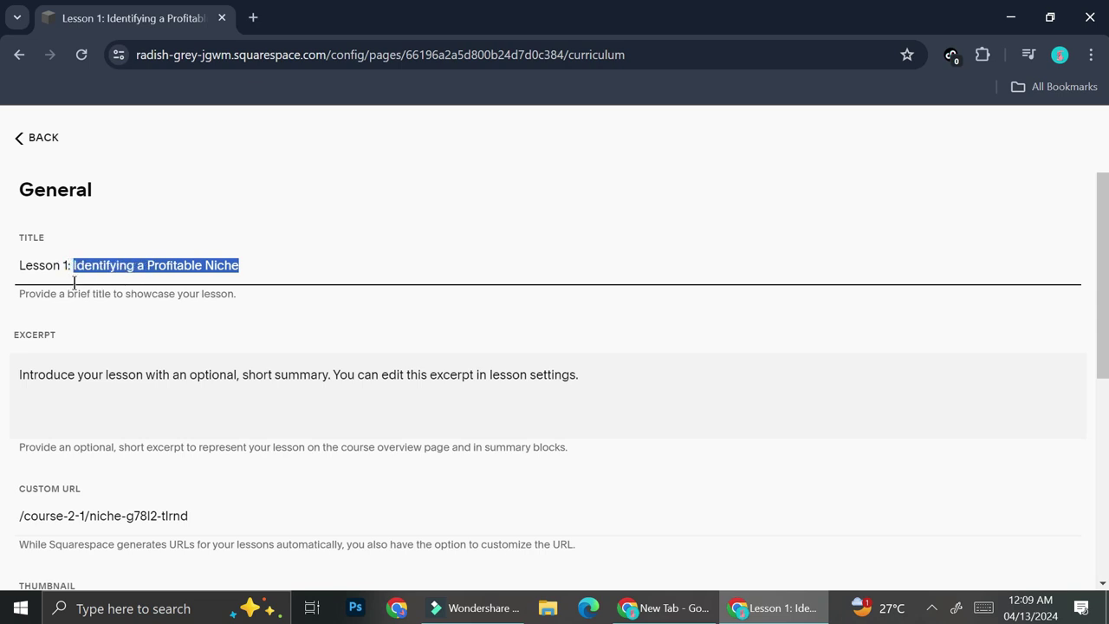
text(Get to know your beads)
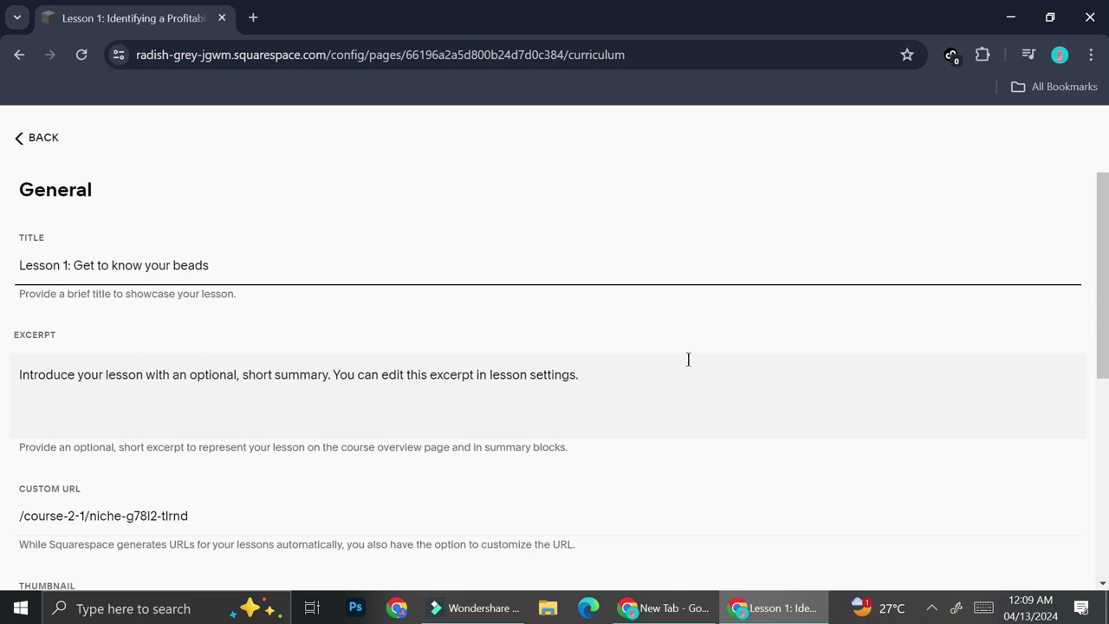
- Clear the lesson's placeholder excerpt and check the custom URL and thumbnail settings
drag(606, 373, 1, 377)
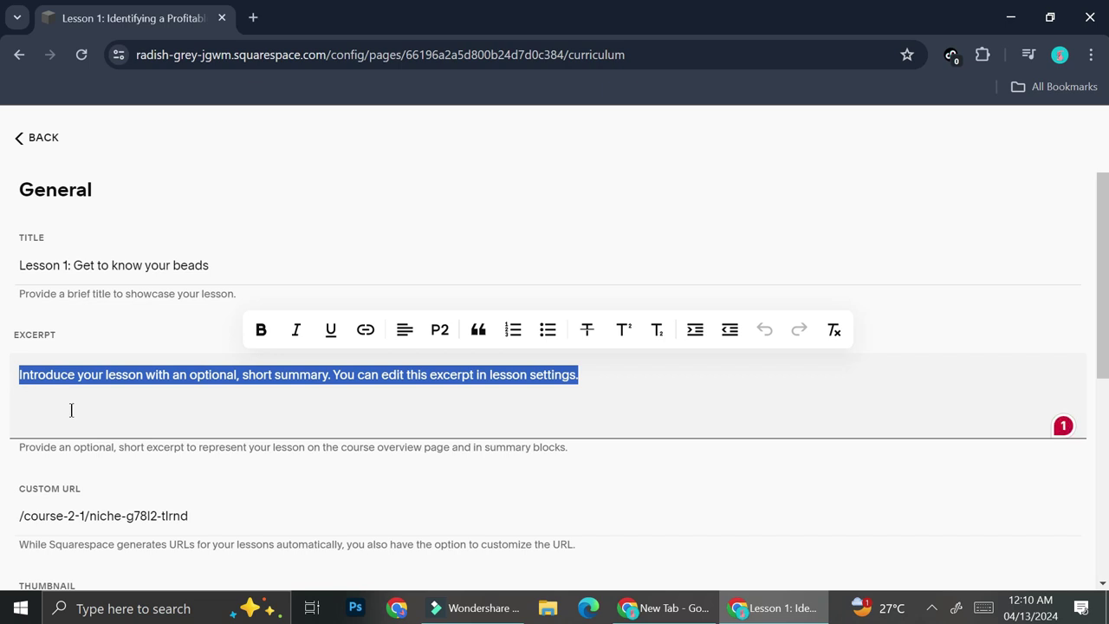
key(BackSpace)
scroll(71, 410, down, 2)
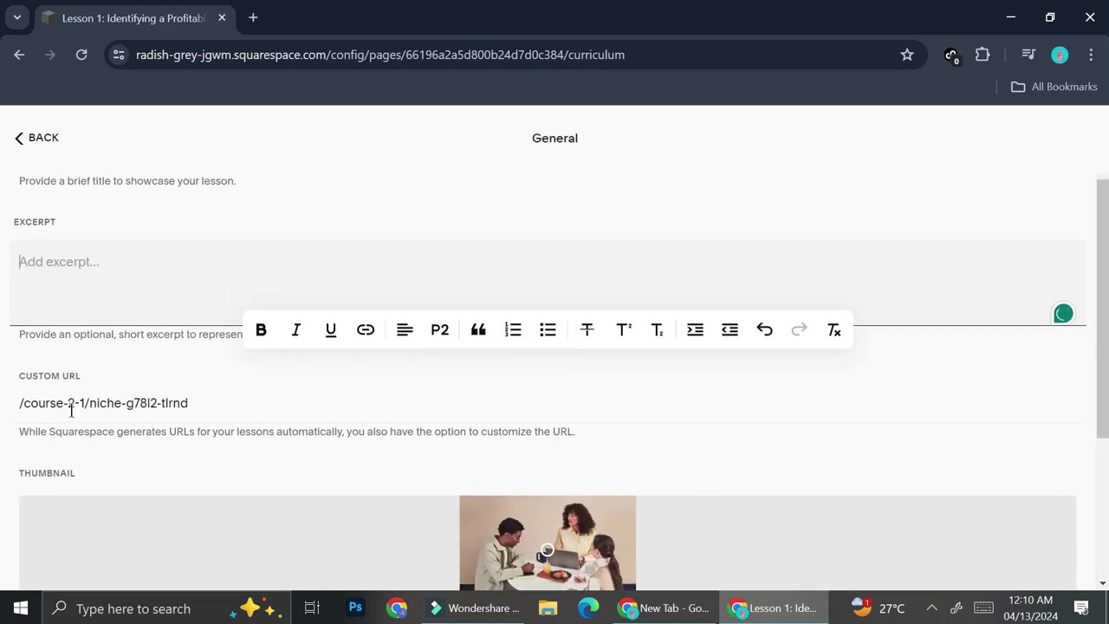
scroll(71, 412, down, 2)
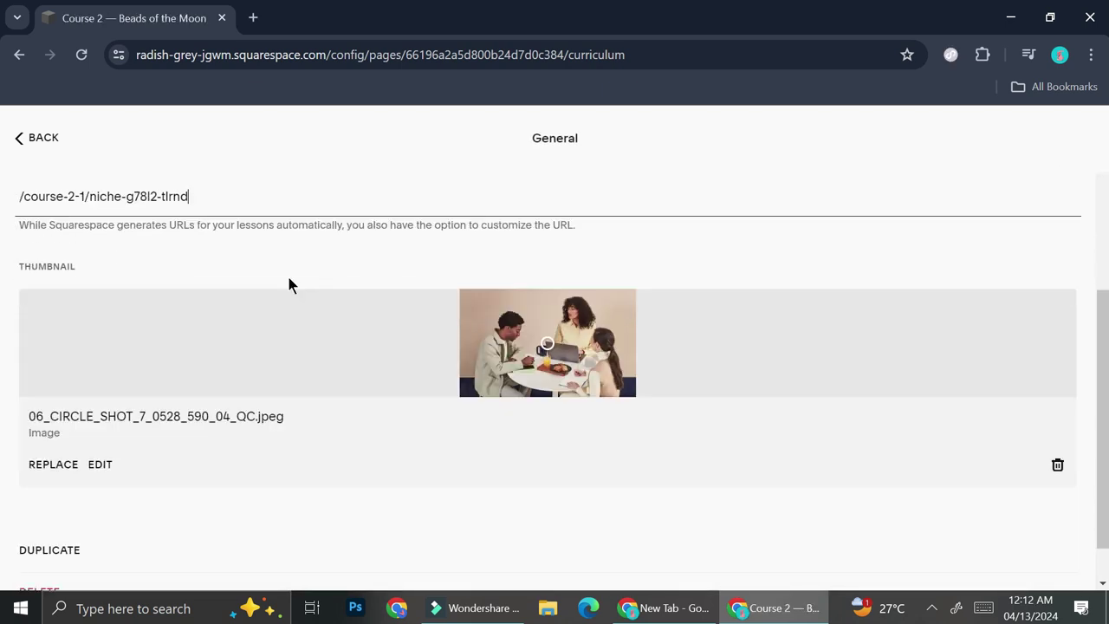
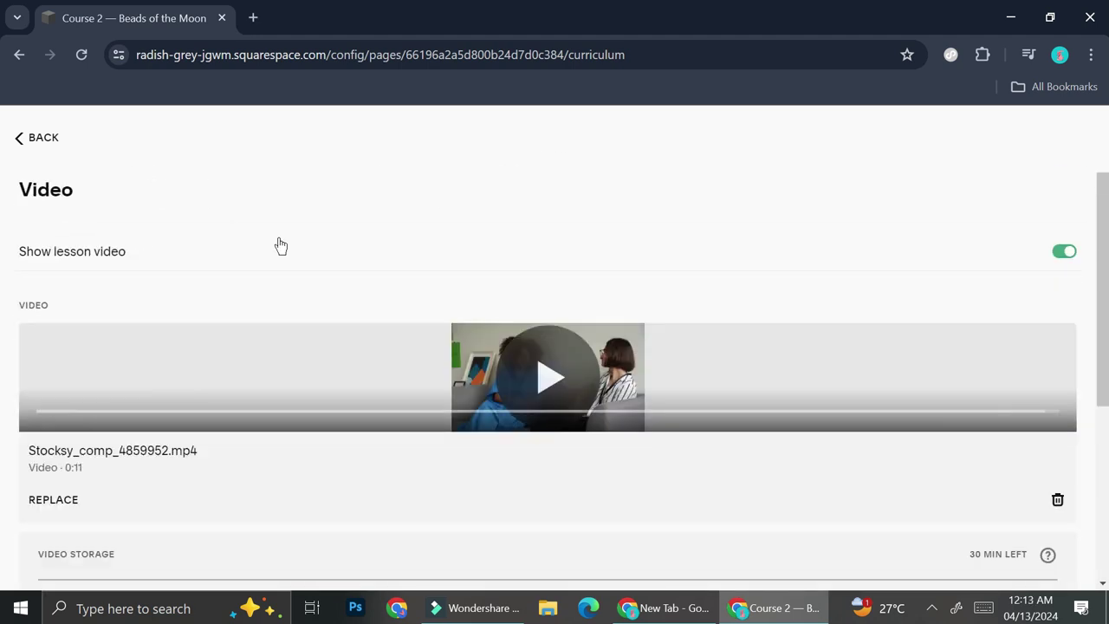
- Examine the lesson's video settings, including the uploaded video, the video storage information and the custom featured image
scroll(339, 256, down, 1)
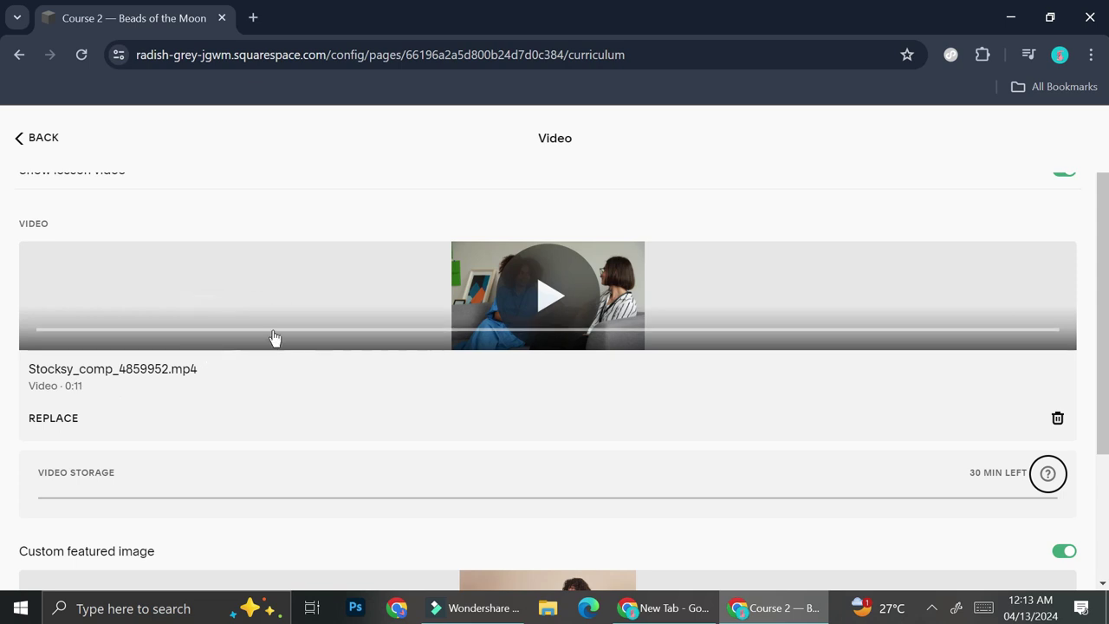
scroll(303, 407, down, 1)
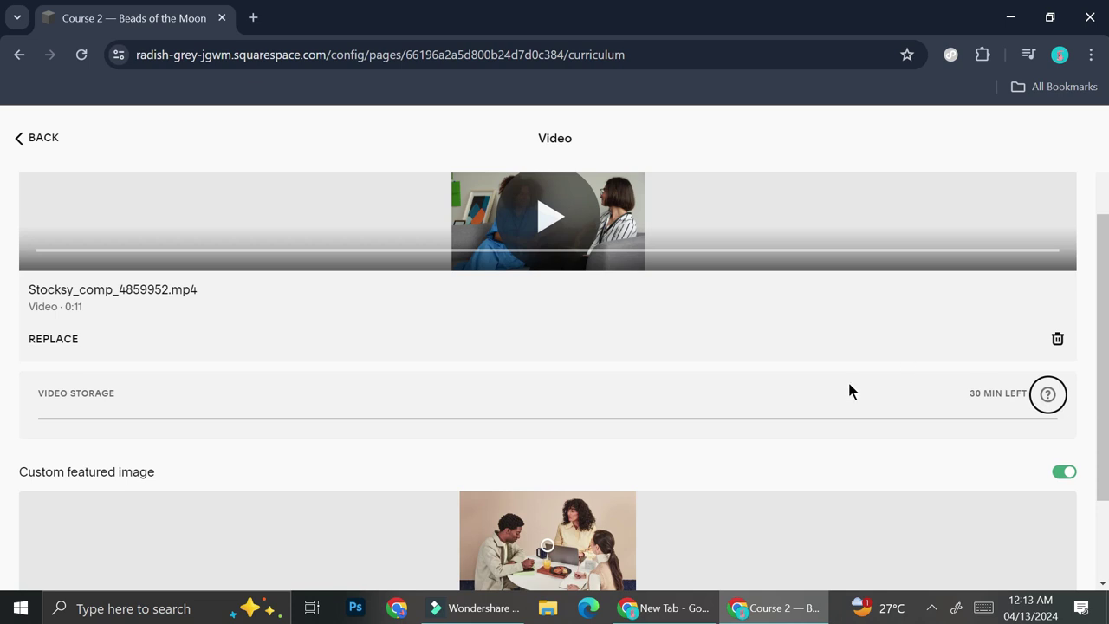
click(1047, 396)
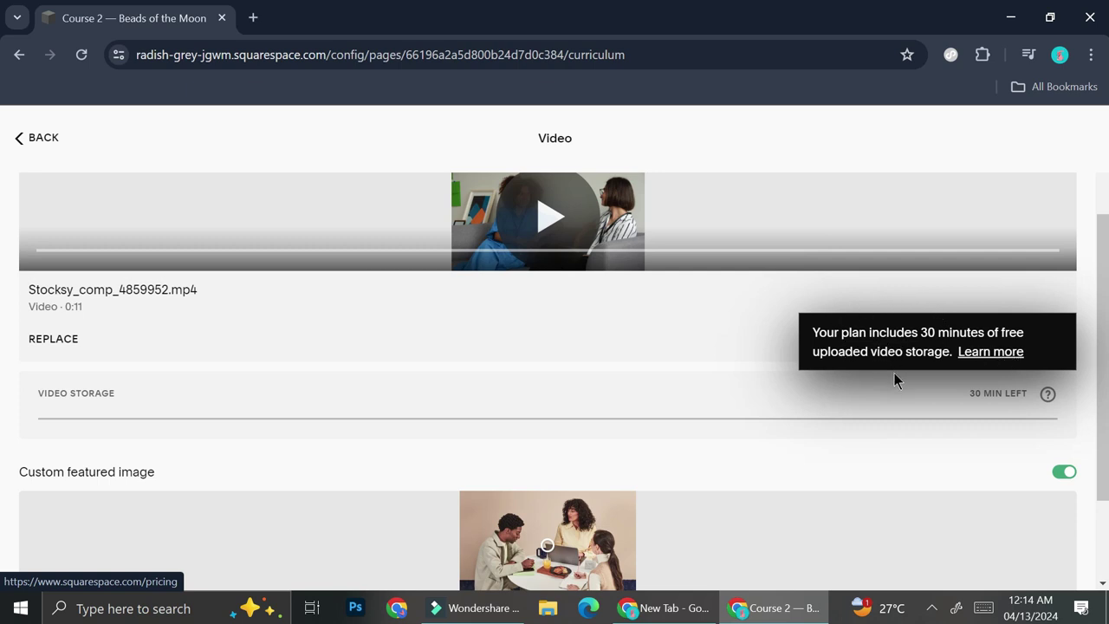
click(738, 364)
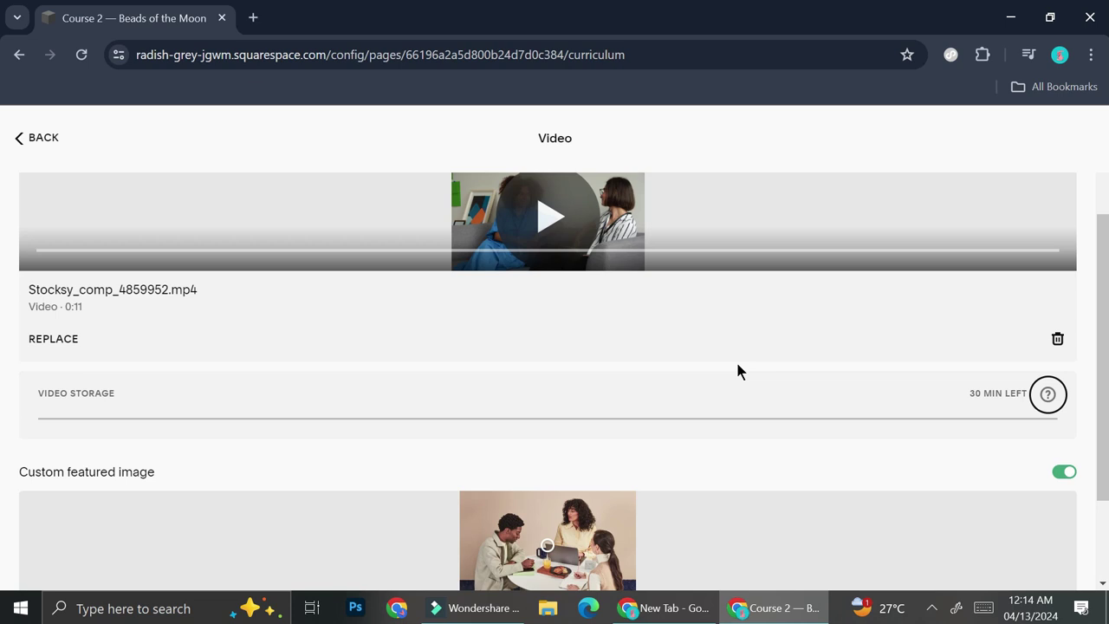
scroll(738, 371, down, 1)
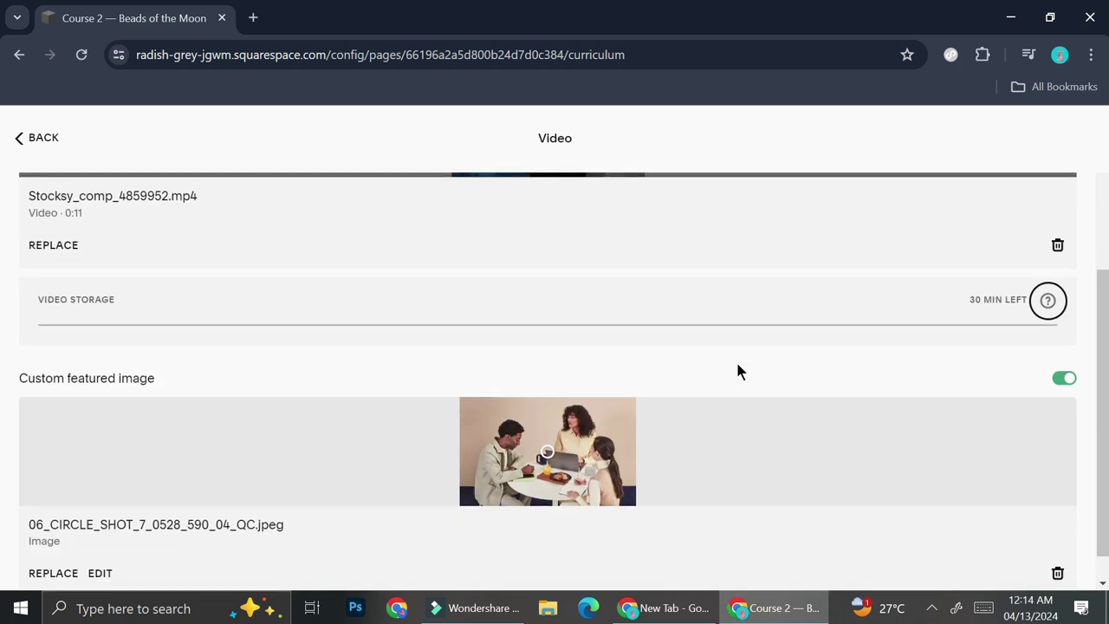
scroll(737, 371, down, 1)
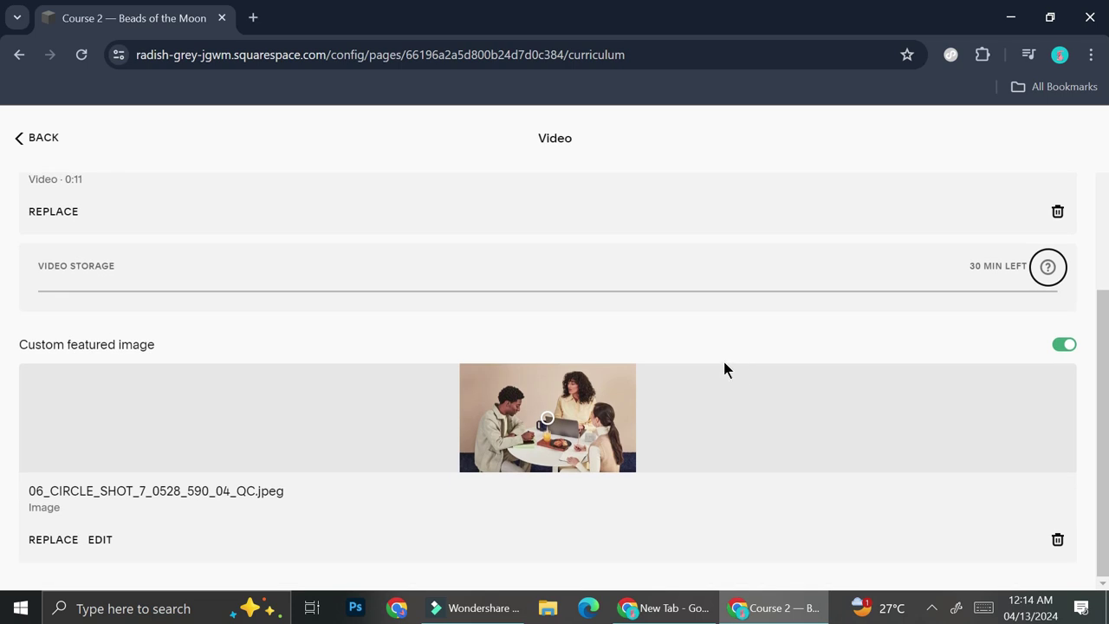
scroll(481, 330, up, 3)
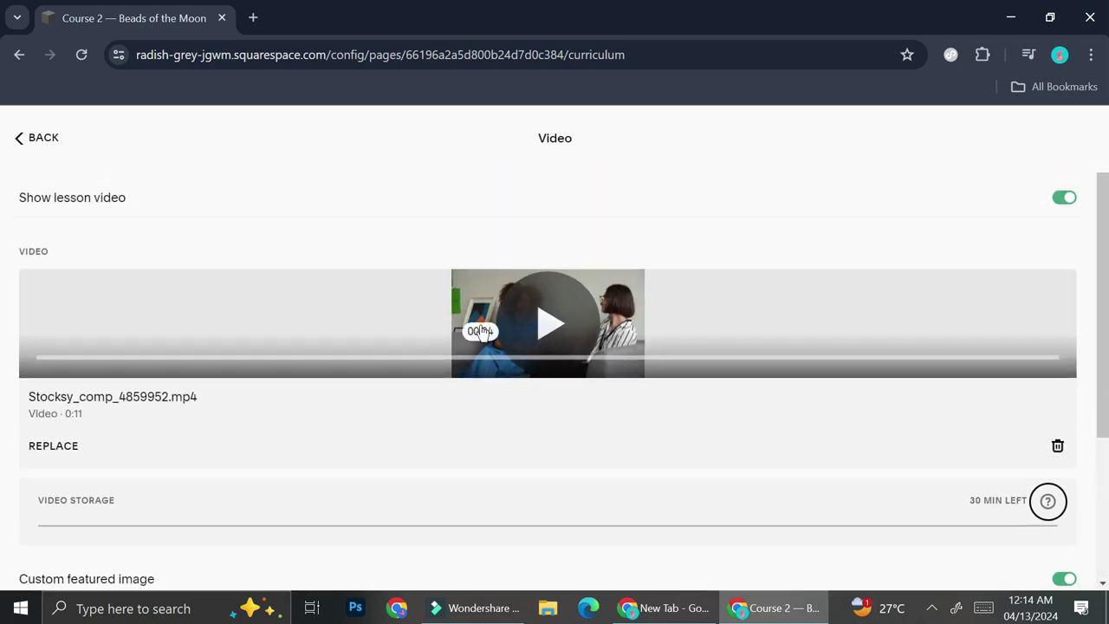
scroll(485, 329, down, 3)
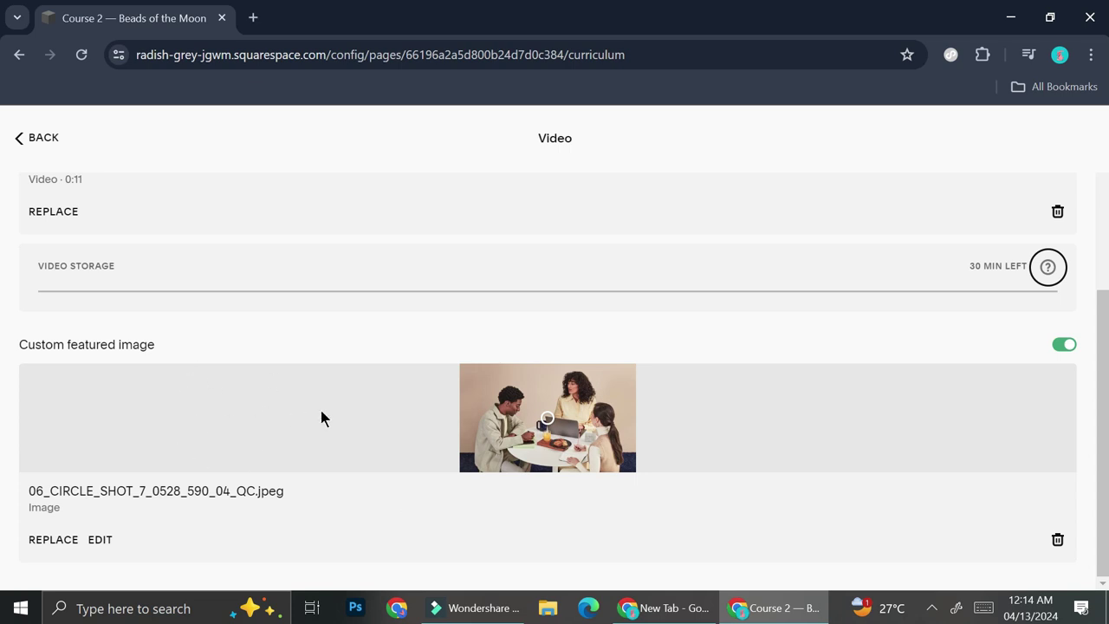
- Open the lesson's status settings and review the draft, published and scheduled options with the publishing date and time
click(40, 146)
click(46, 300)
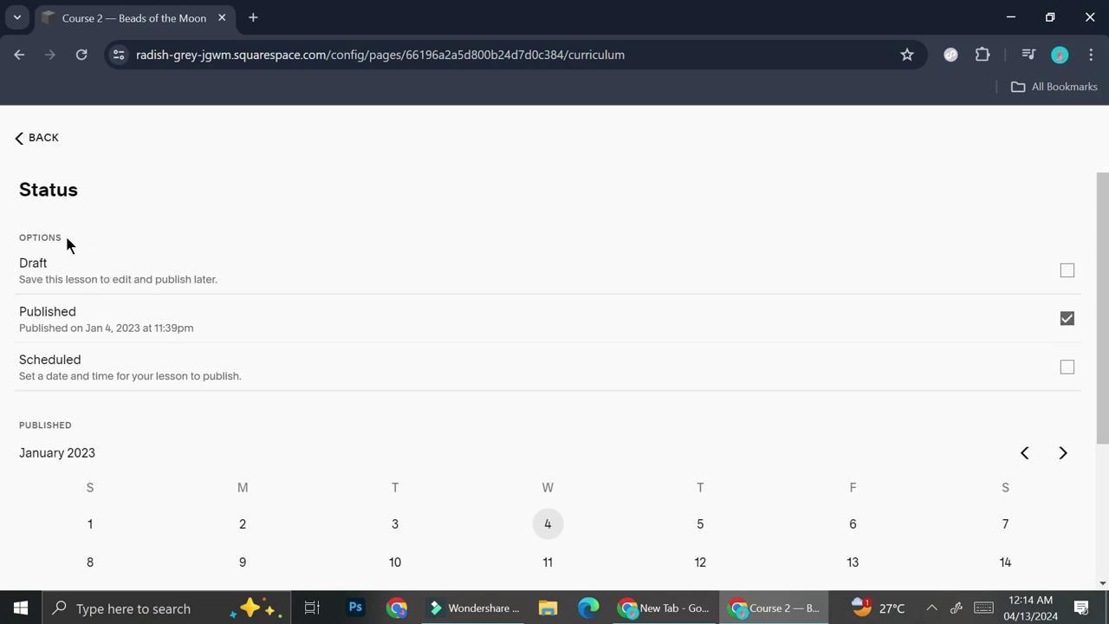
scroll(114, 268, down, 1)
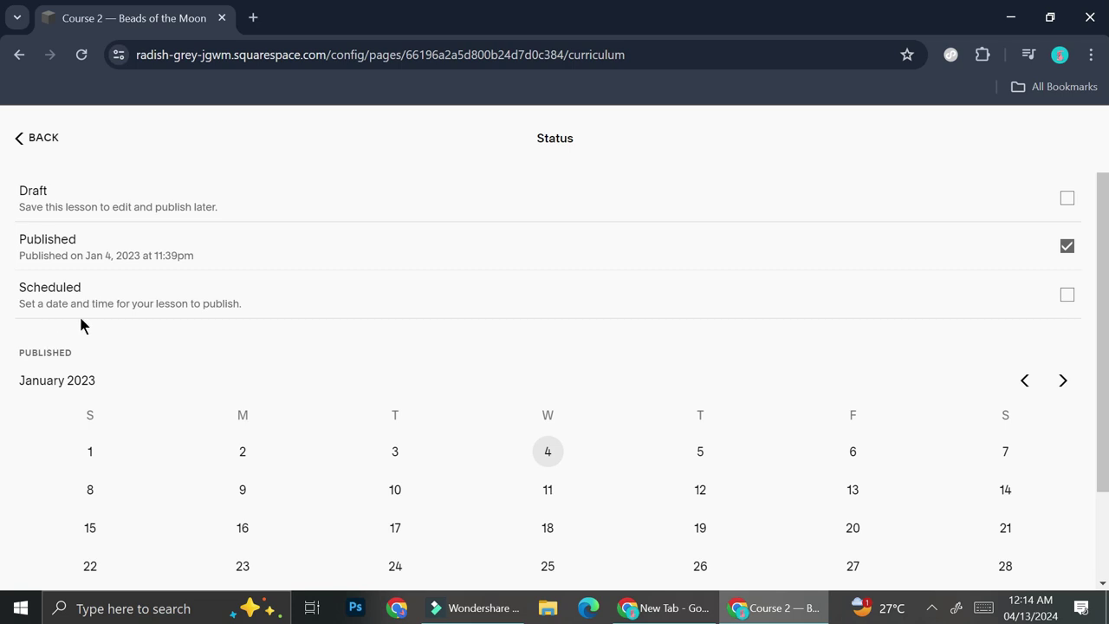
scroll(230, 371, down, 2)
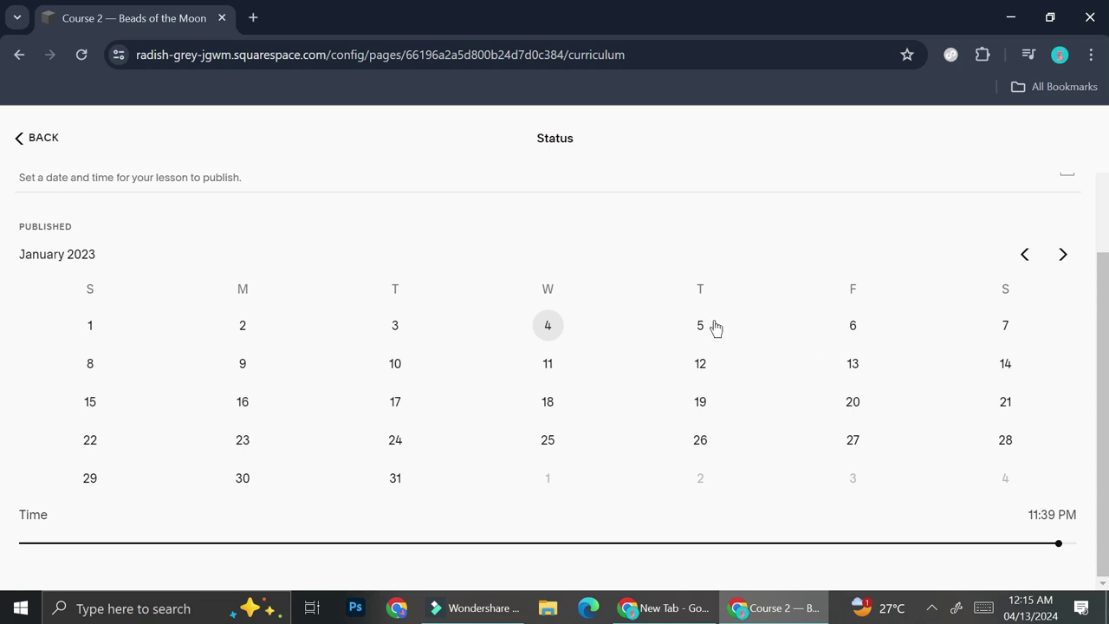
- Browse the publishing calendar to the following month without picking a date, and save the edited lesson settings
click(1071, 267)
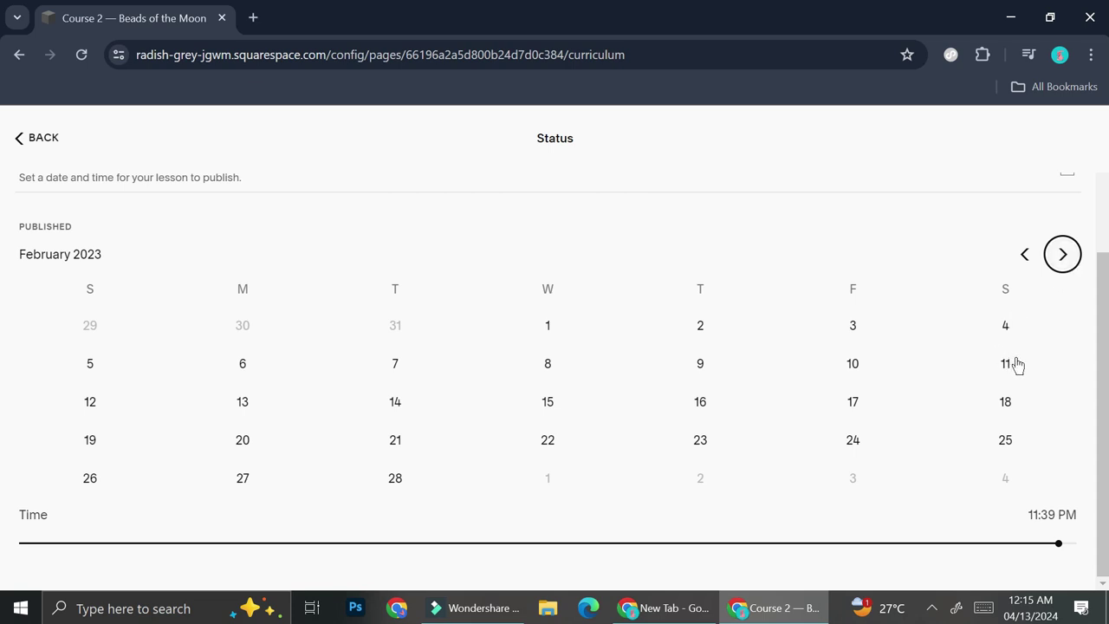
click(37, 137)
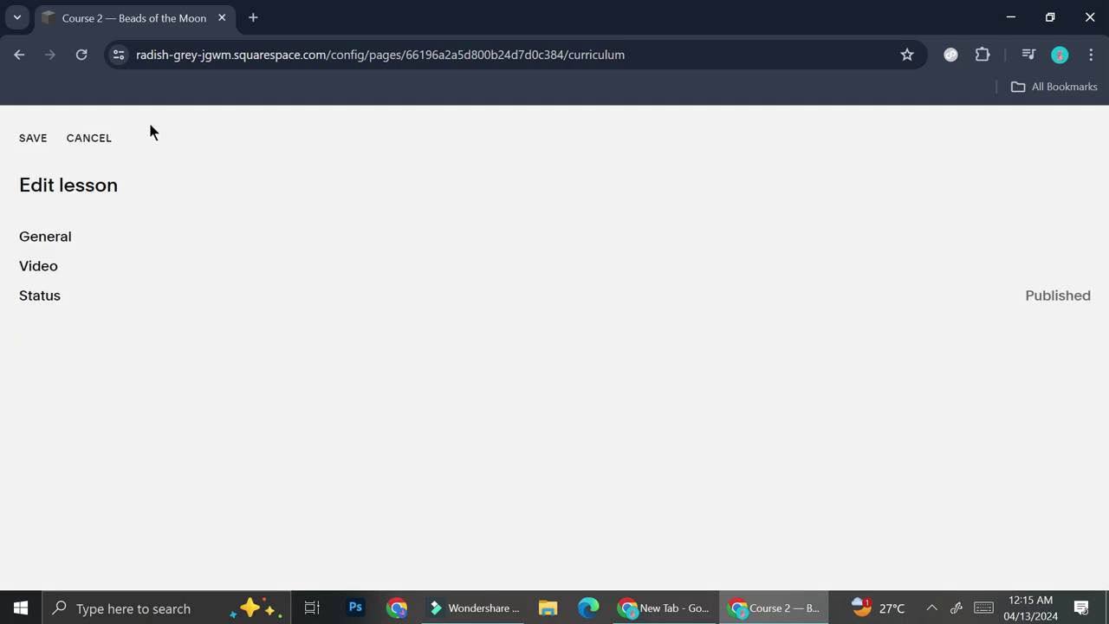
click(33, 138)
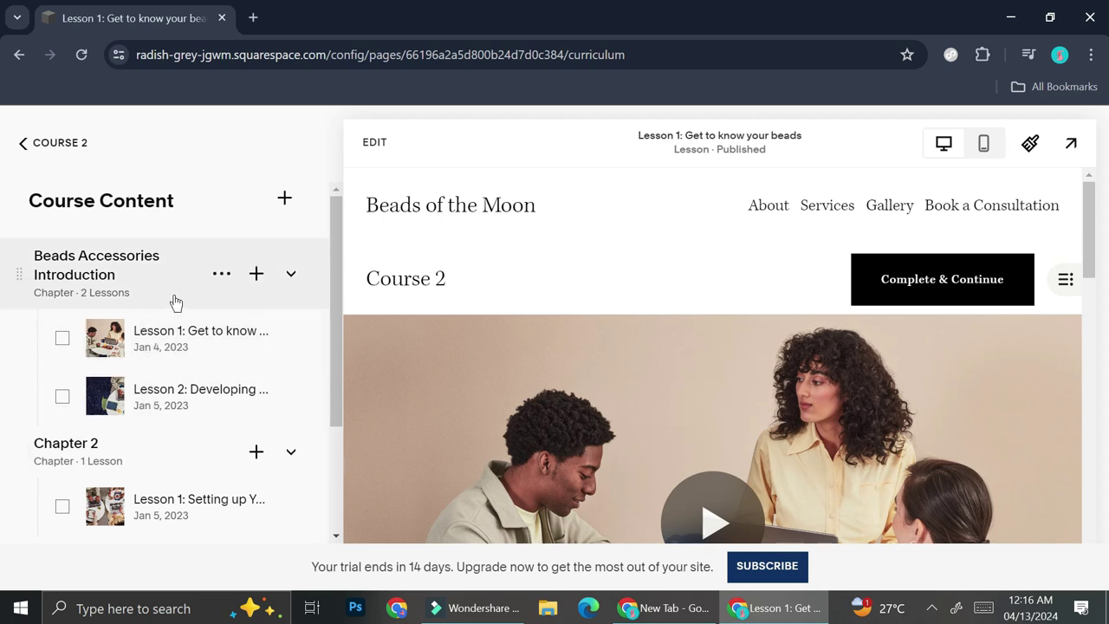
- Add a new draft lesson titled "Lesson 3: Gear Up!" to the "Beads Accessories Introduction" chapter
click(258, 274)
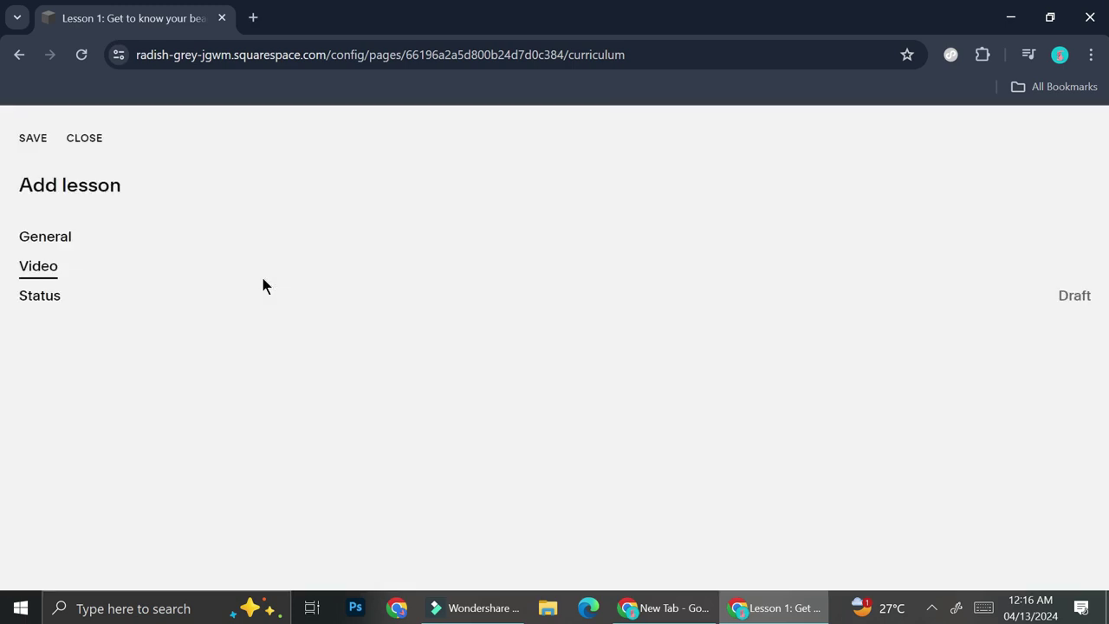
click(58, 240)
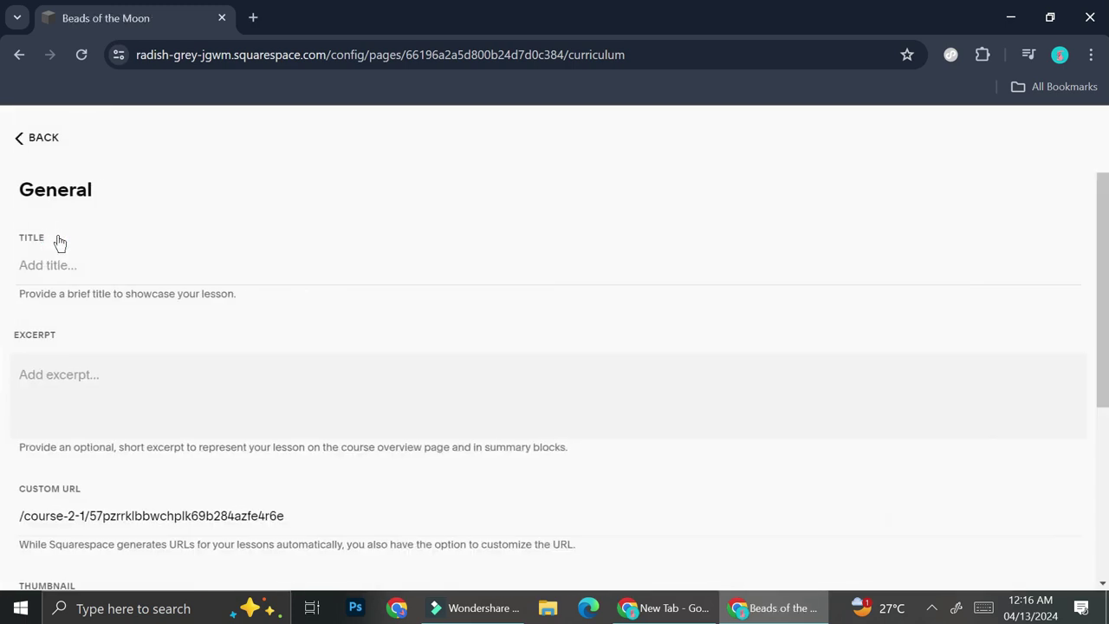
click(106, 275)
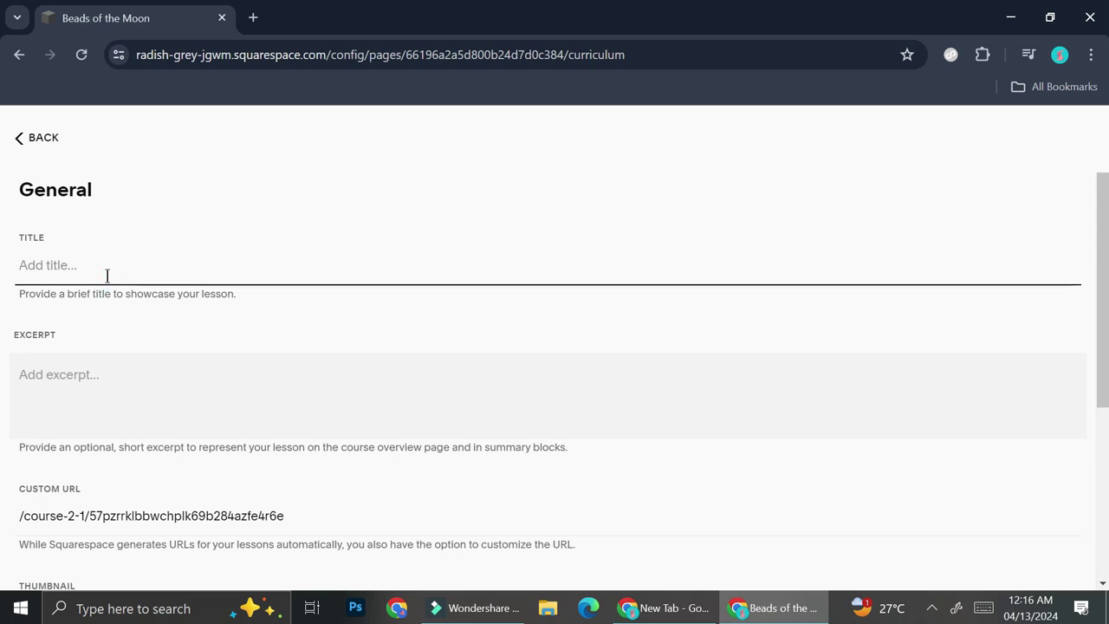
text(Lesson )
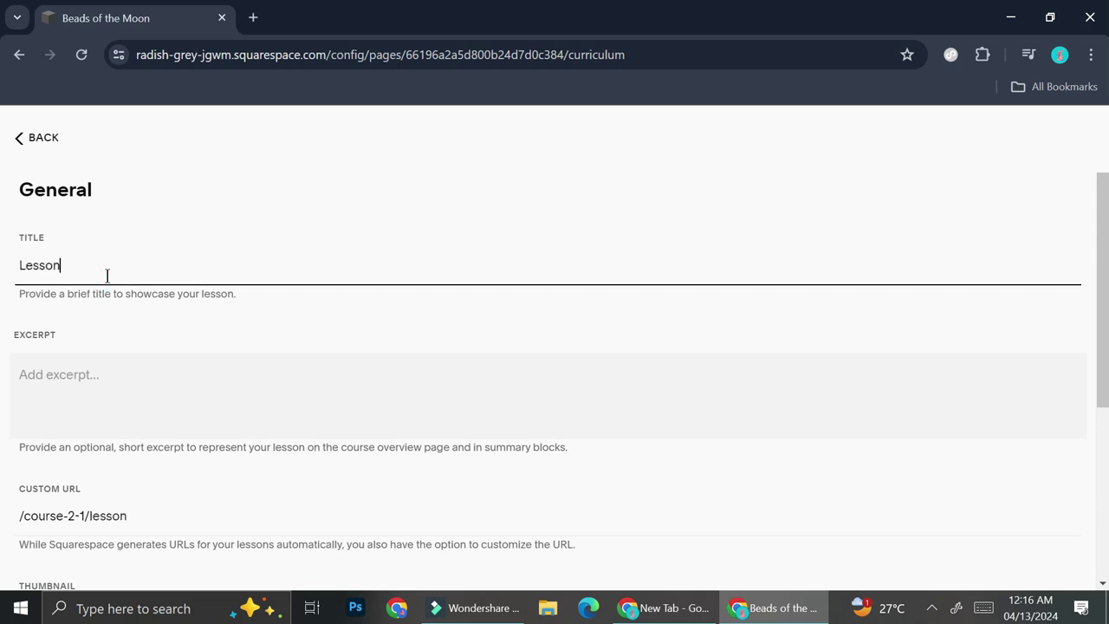
text(3)
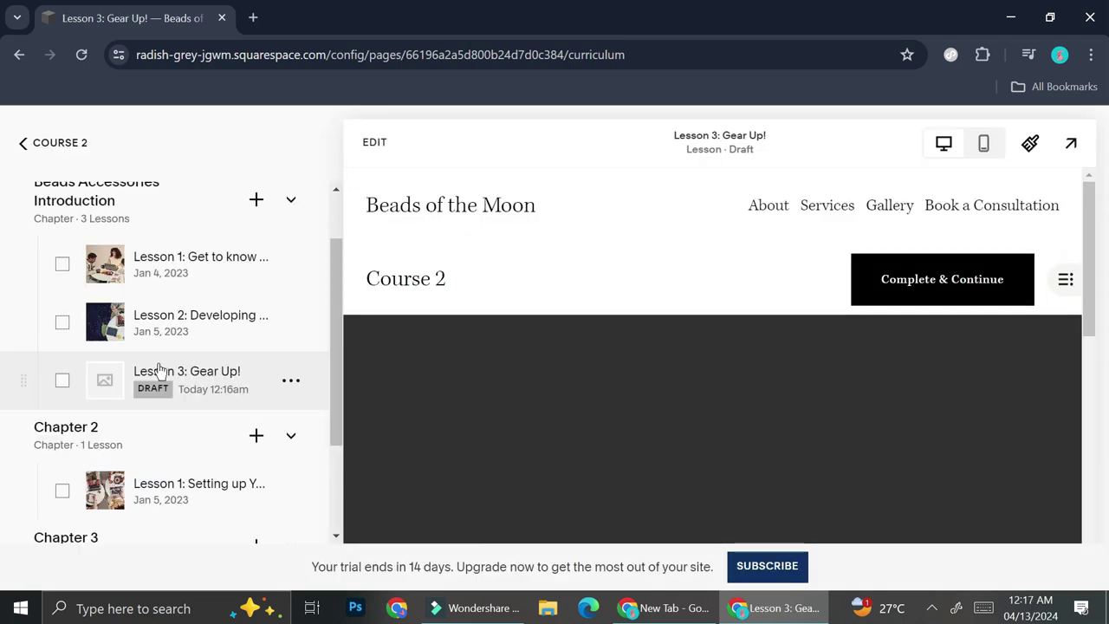
- Add a new chapter titled "How to sell your beaded jewelry" to the course content
scroll(185, 375, down, 3)
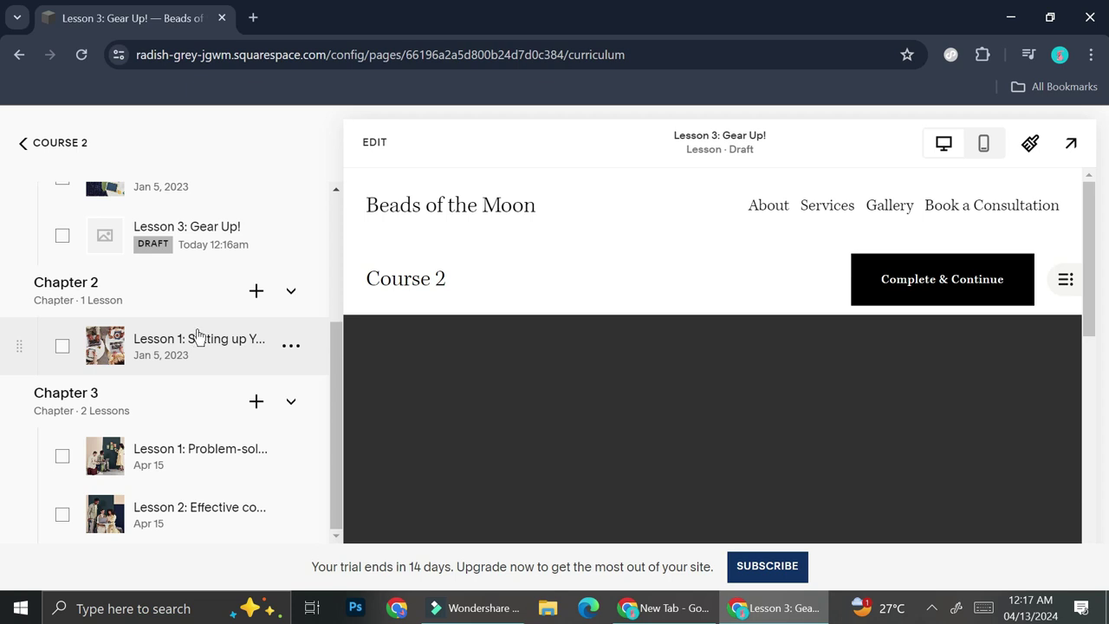
scroll(203, 302, up, 3)
scroll(201, 305, up, 1)
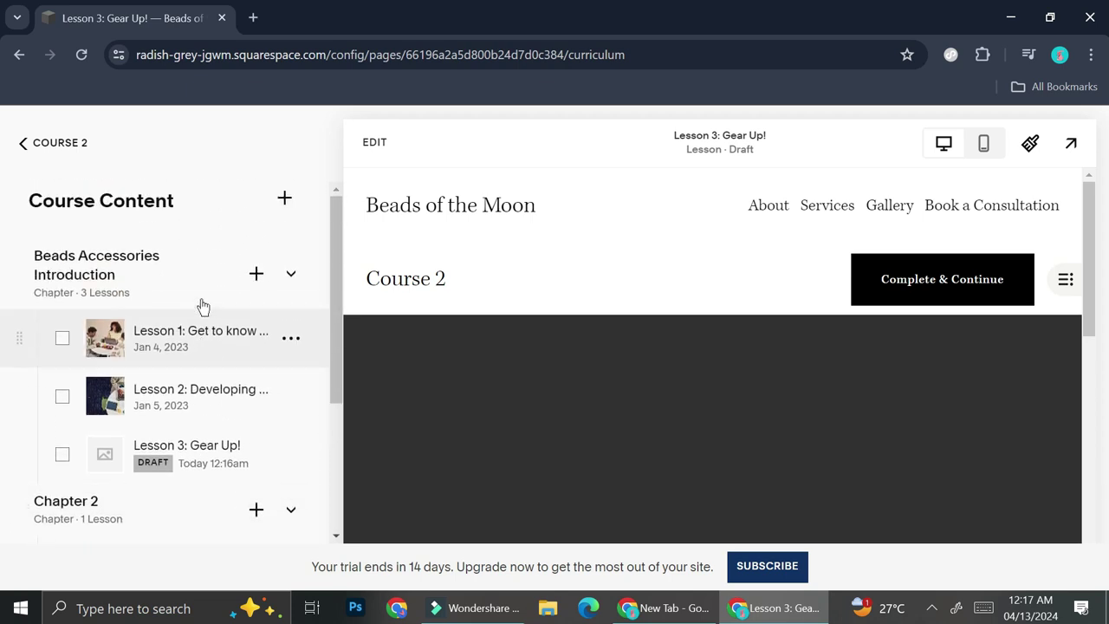
click(279, 204)
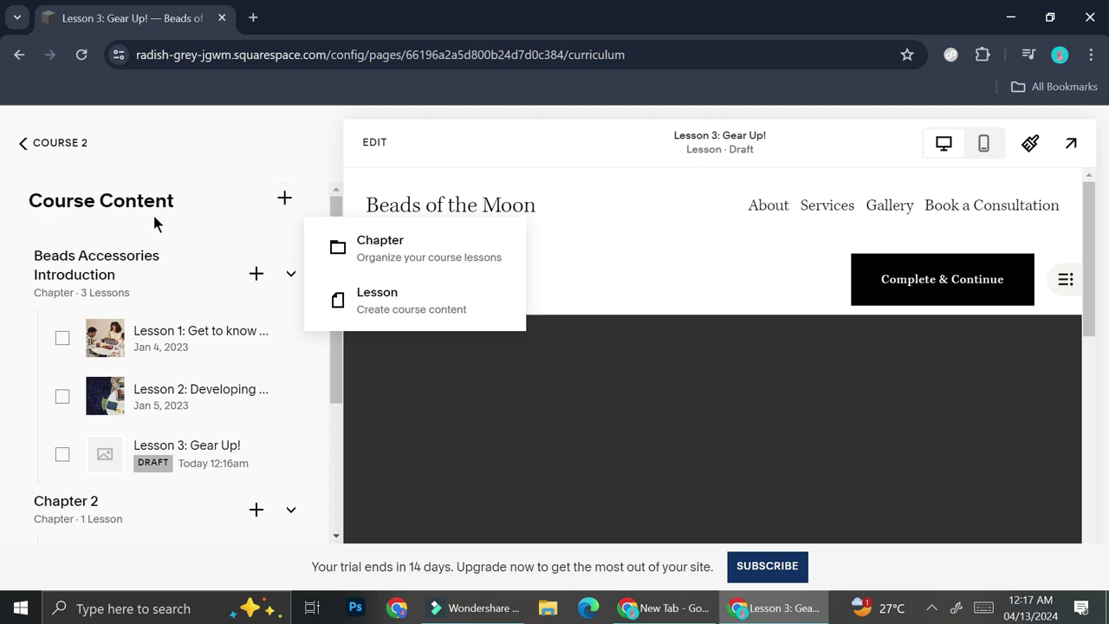
click(396, 253)
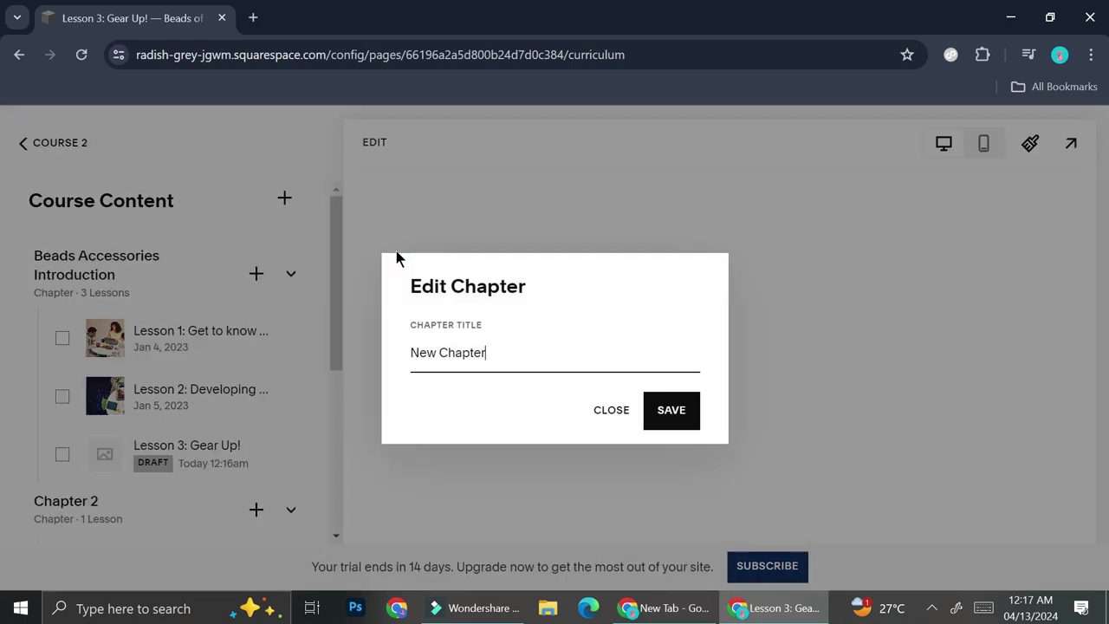
- Return to the course overview and mark both lessons of the "Beads Accessories Introduction" chapter as complete
click(35, 143)
scroll(532, 366, down, 10)
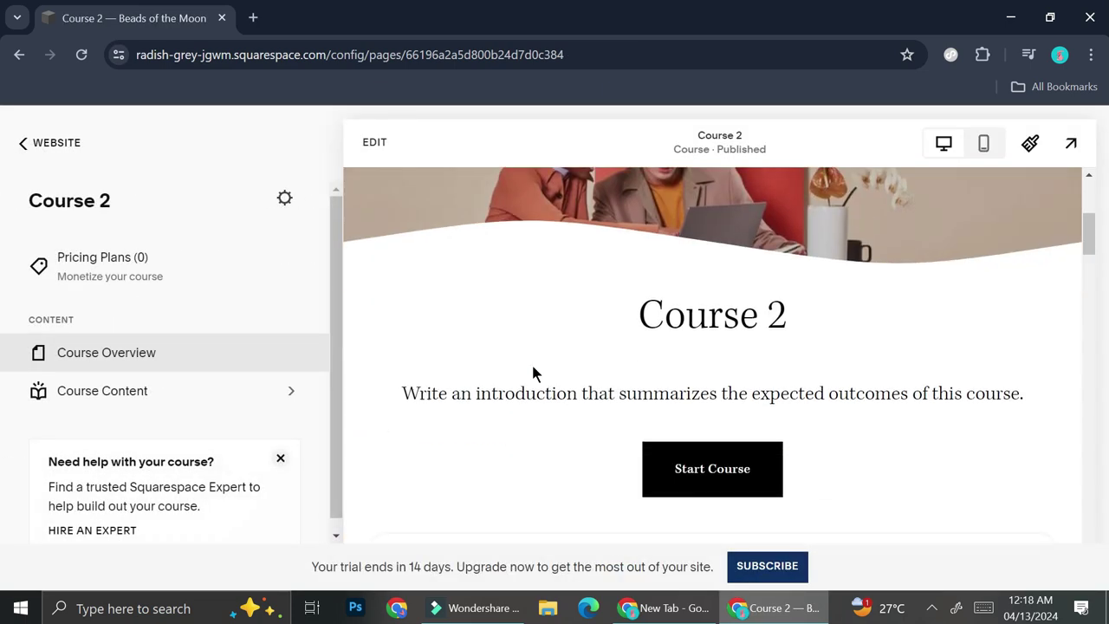
scroll(532, 372, down, 2)
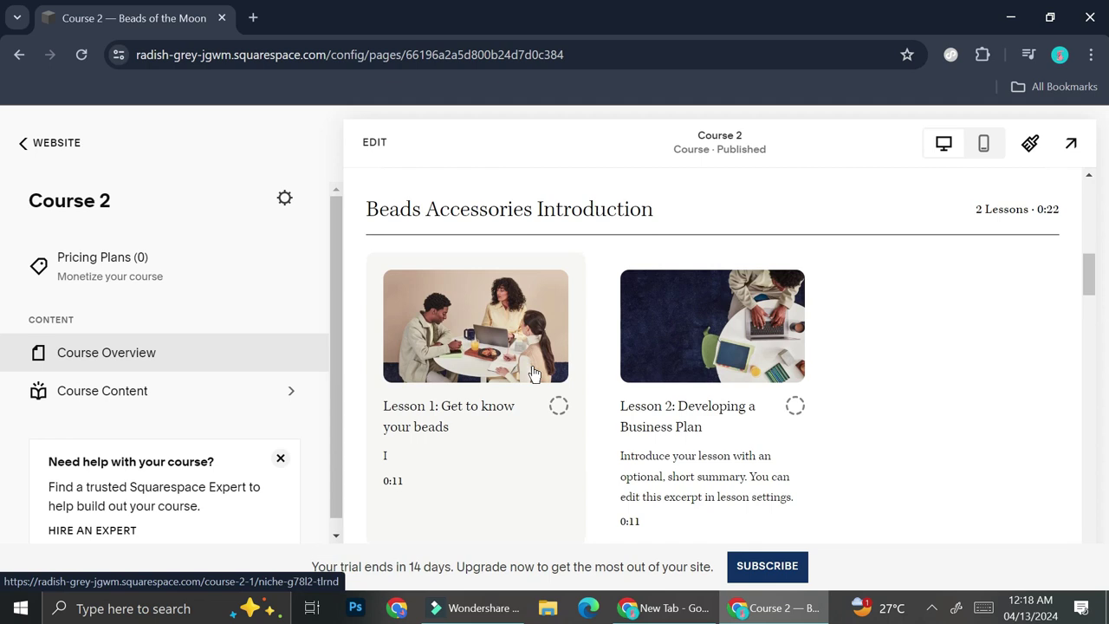
scroll(535, 373, down, 1)
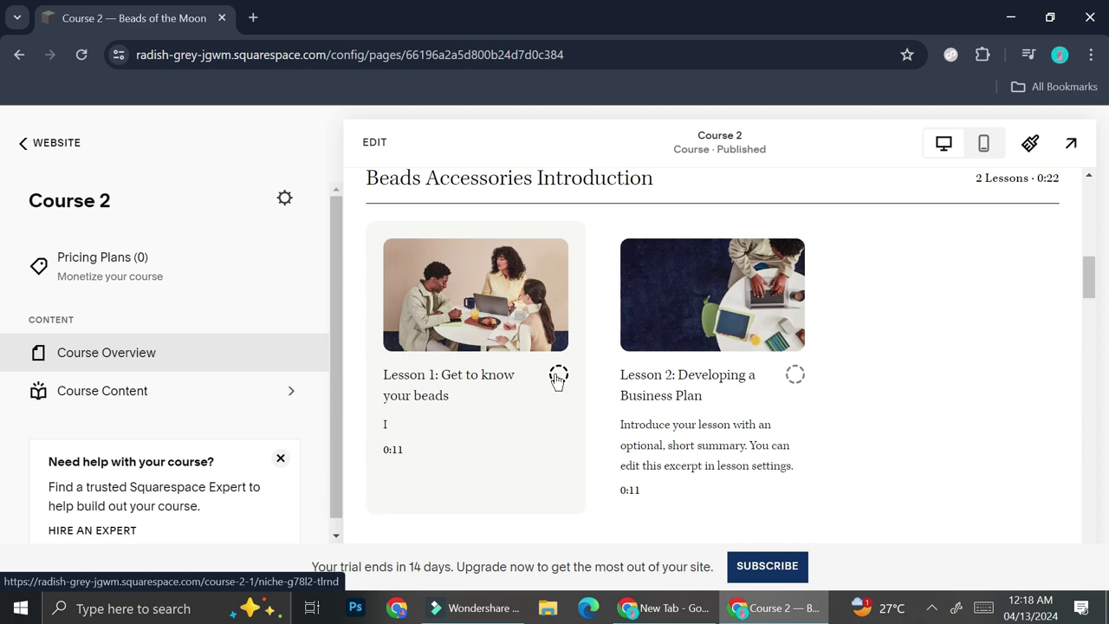
click(558, 377)
click(795, 376)
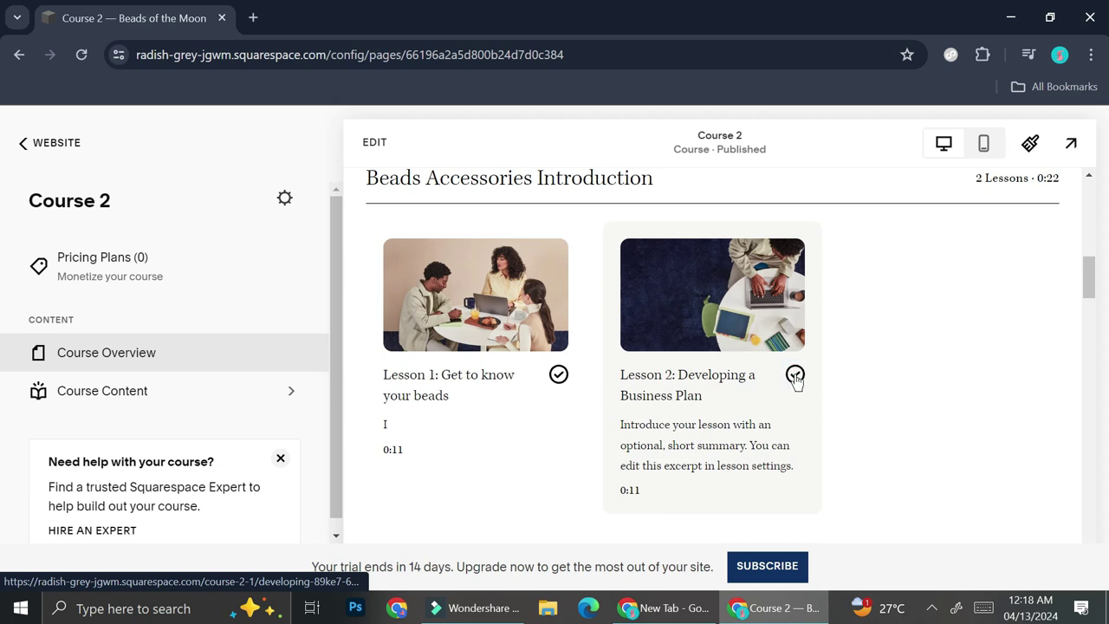
- Examine the course progress bar and the chapter listing down to the instructors section
scroll(795, 379, down, 1)
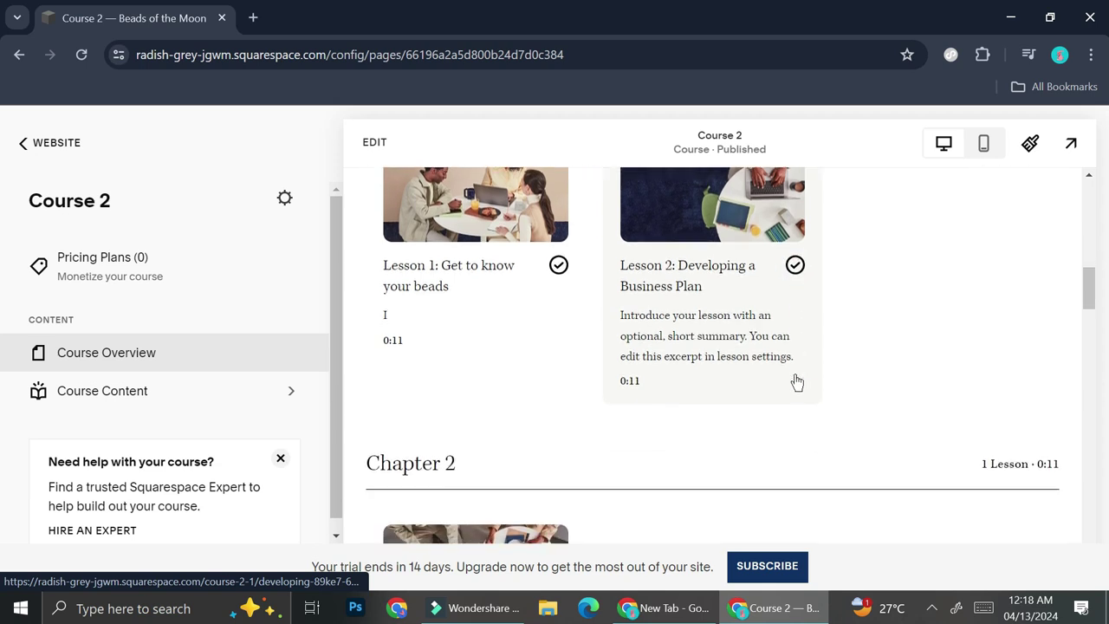
scroll(622, 265, up, 2)
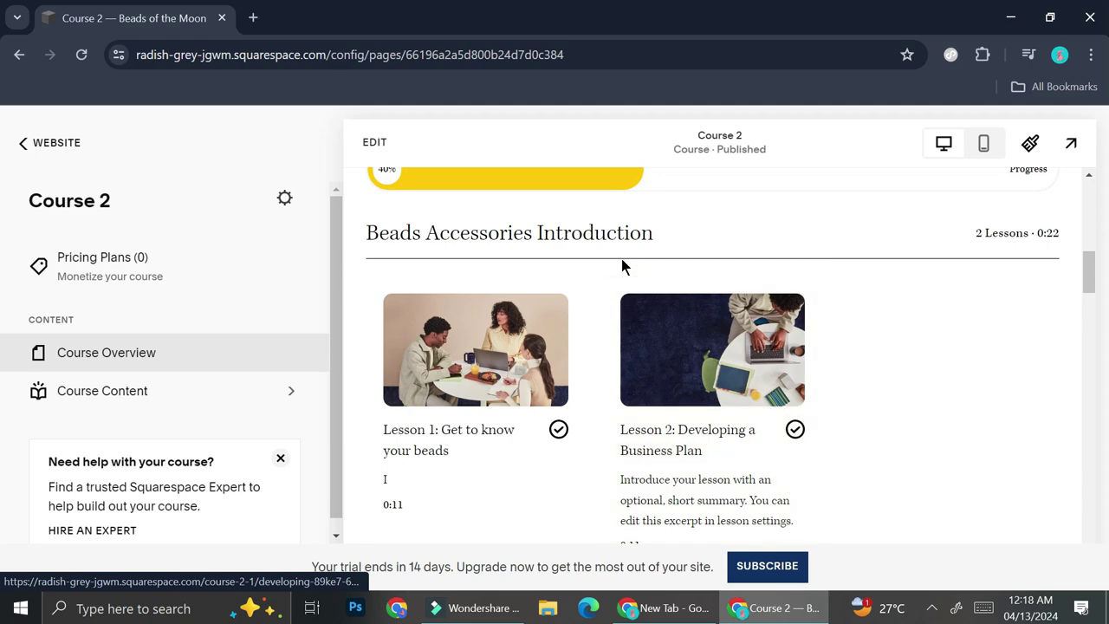
scroll(621, 265, up, 1)
scroll(621, 265, down, 1)
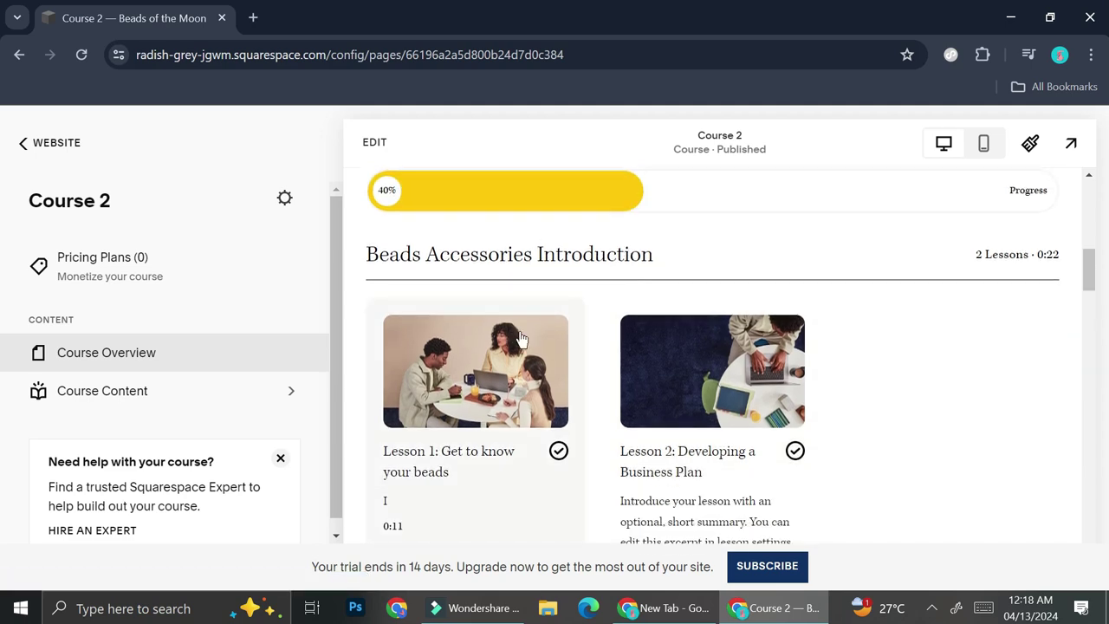
scroll(520, 337, down, 10)
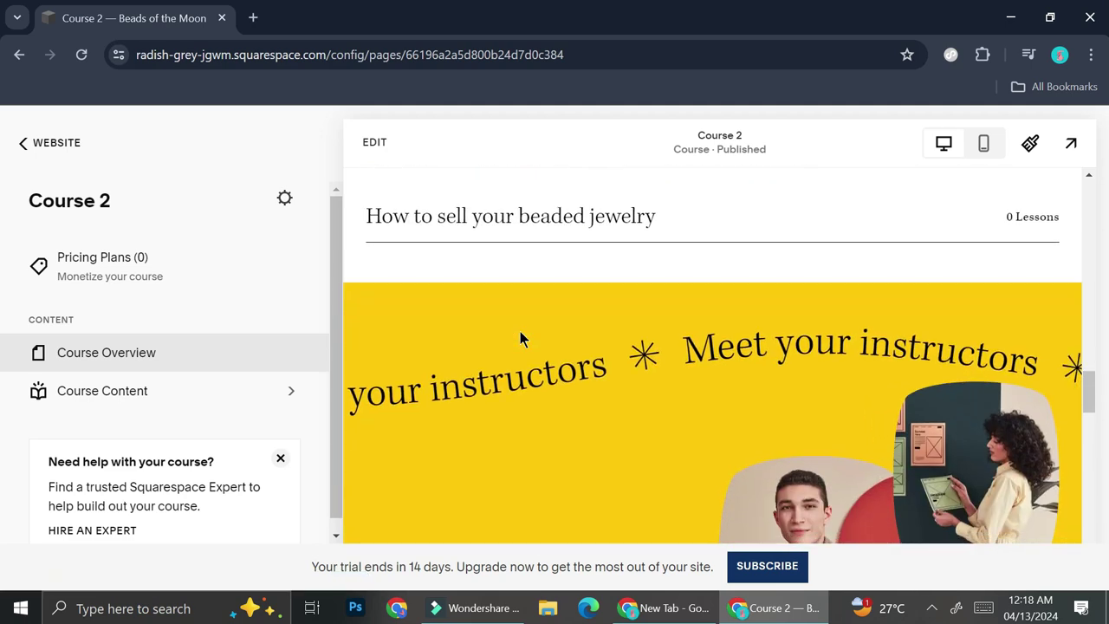
- Clear the completion marks of both "Beads Accessories Introduction" lessons and mark the two lessons as complete again
scroll(520, 338, up, 10)
click(561, 459)
click(798, 460)
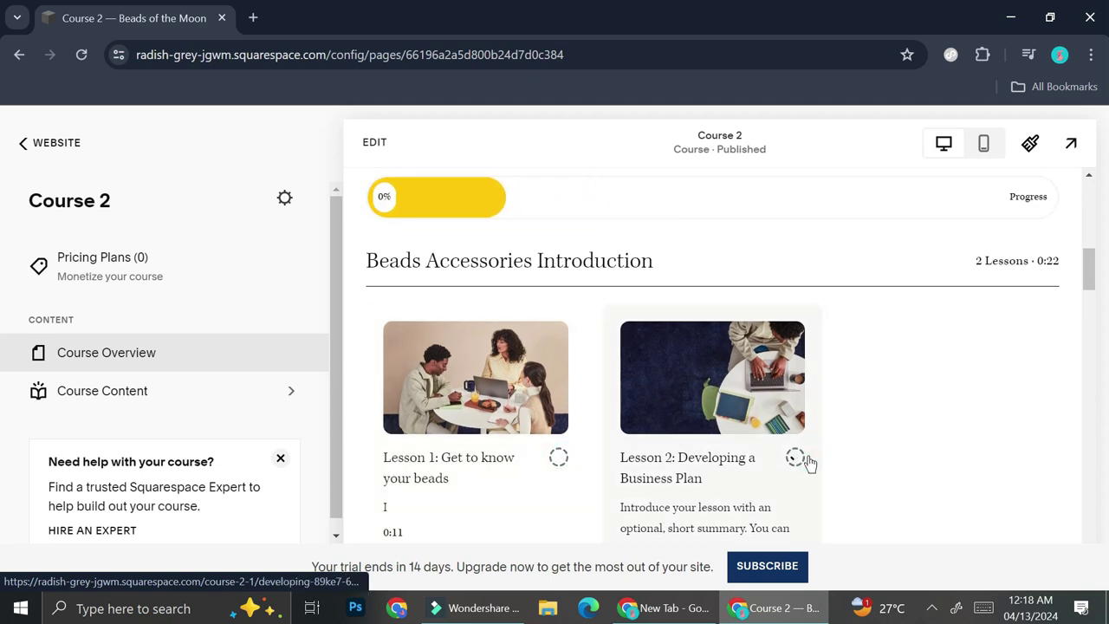
click(560, 463)
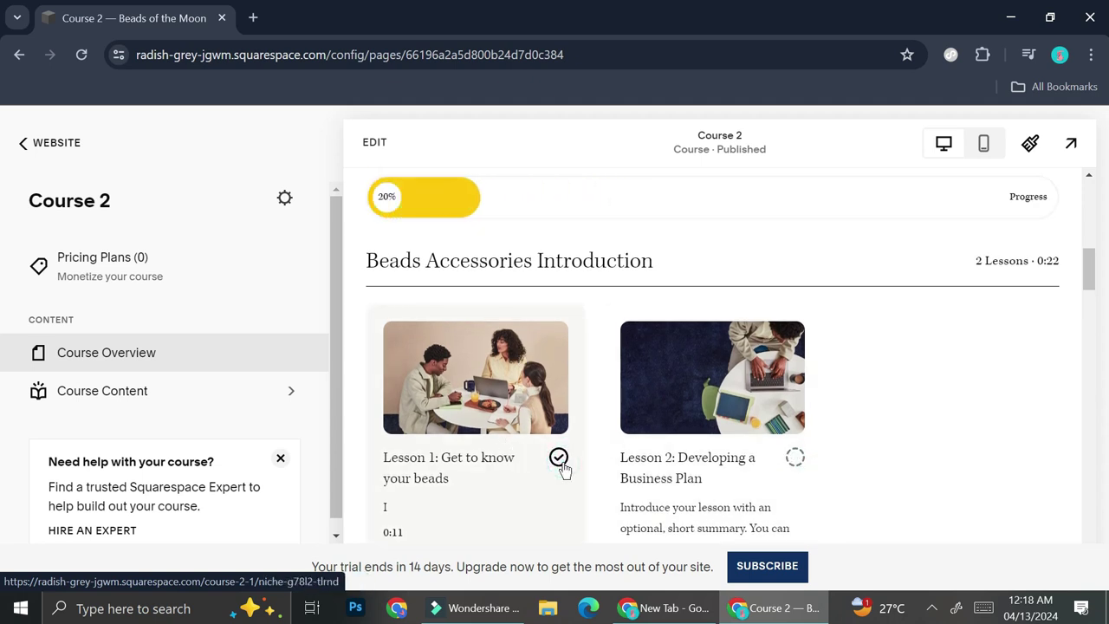
click(797, 459)
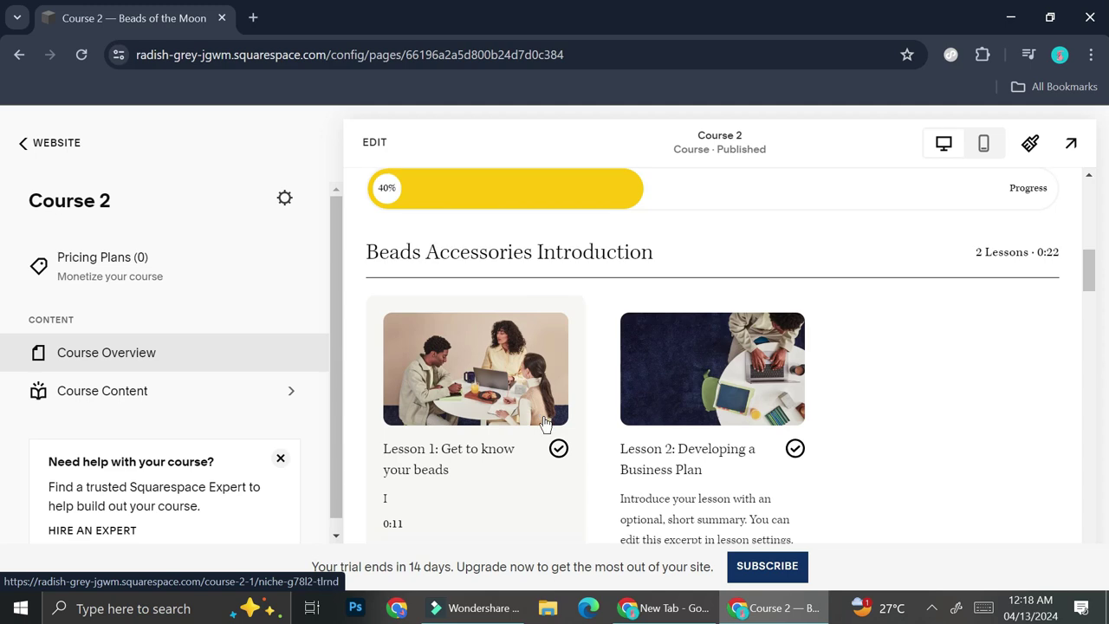
- Review the overview page's lesson cards, progress bar and course introduction area
scroll(546, 422, down, 5)
scroll(546, 421, up, 5)
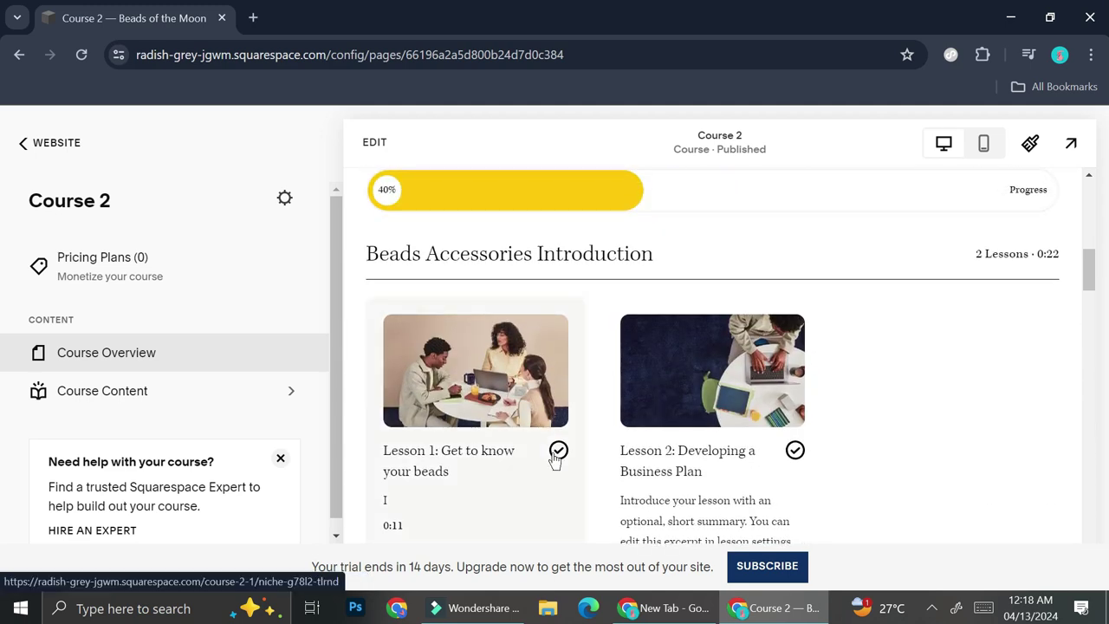
scroll(489, 230, up, 2)
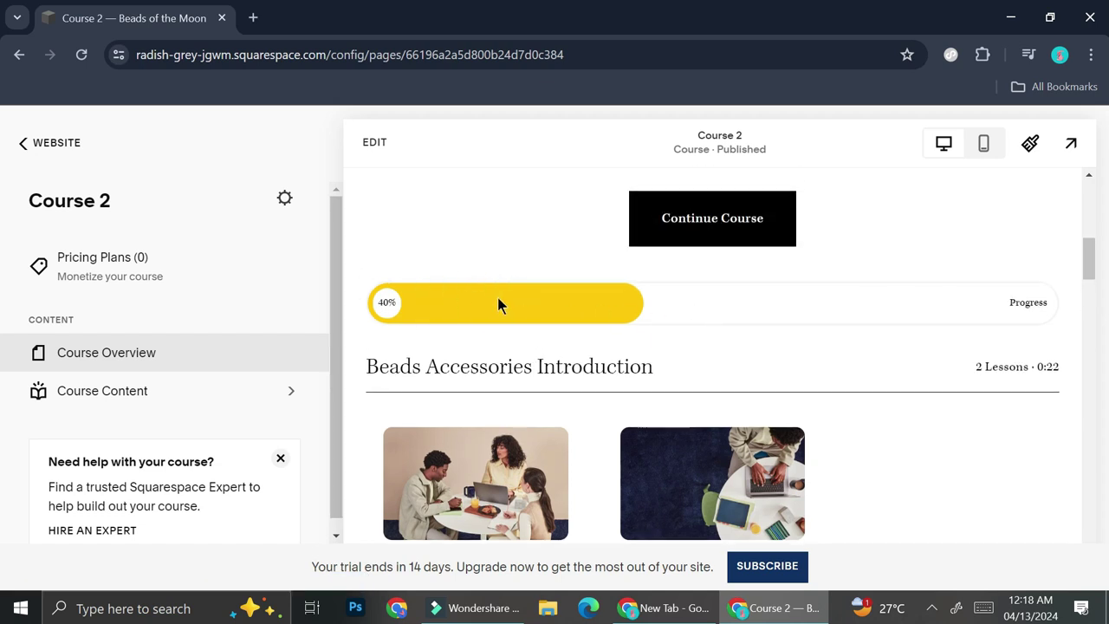
scroll(498, 303, down, 3)
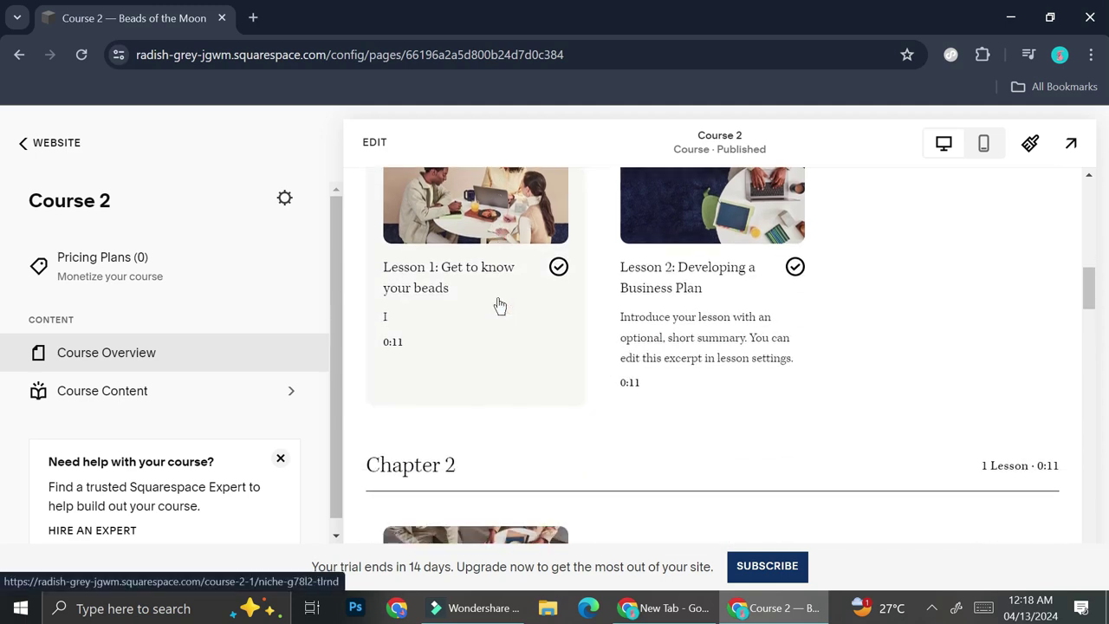
scroll(498, 304, up, 5)
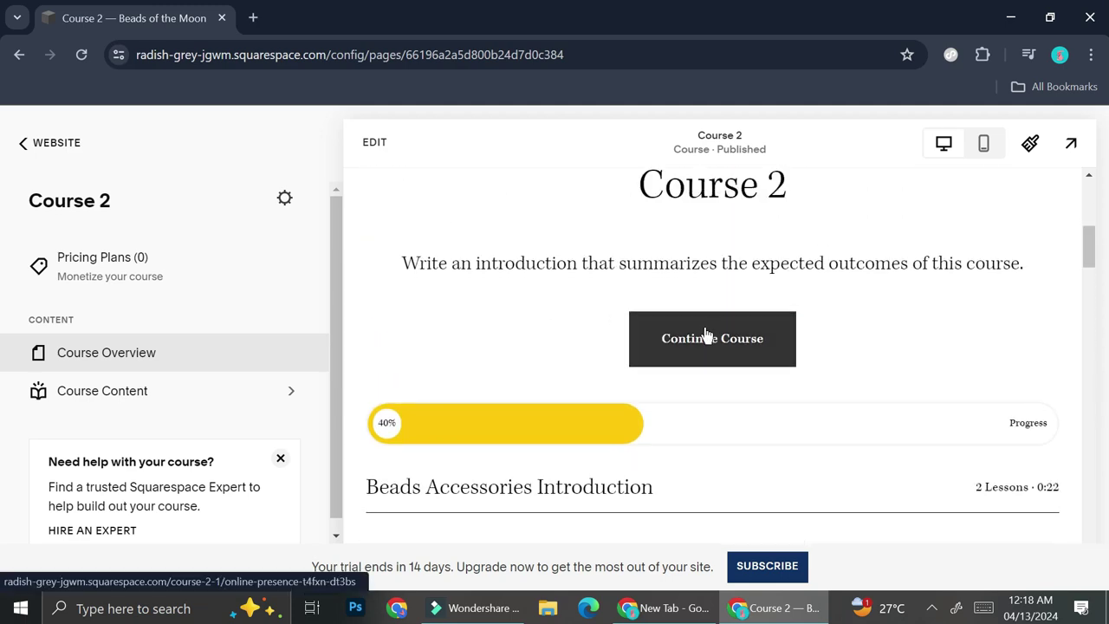
- Continue the course with "Lesson 1: Setting up Your Online Presence", look through its page, and complete it to move on
click(706, 335)
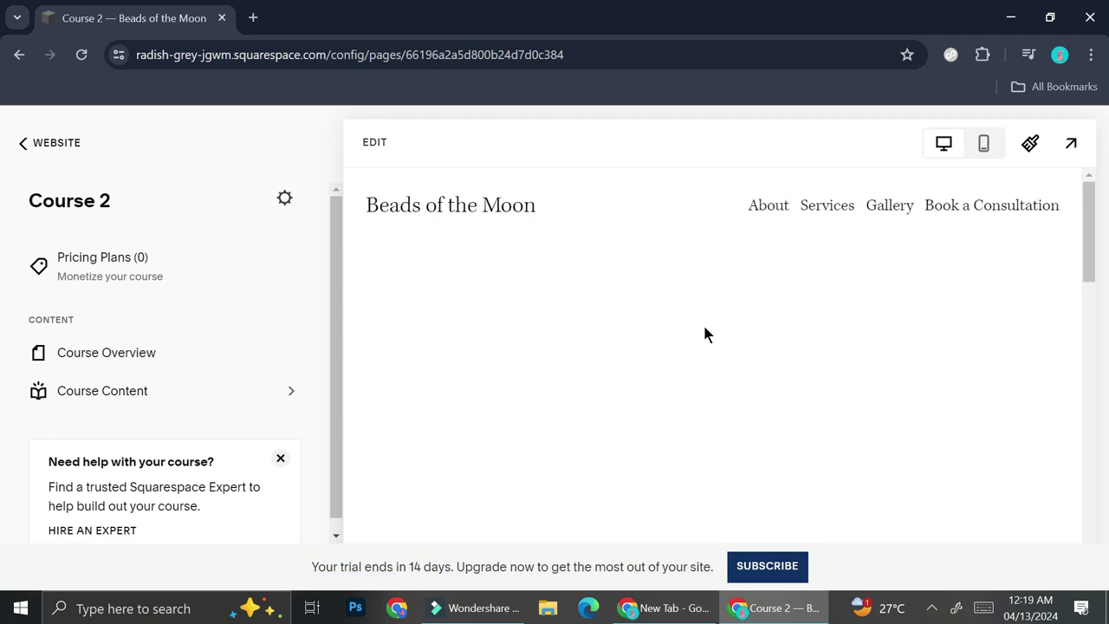
scroll(695, 379, down, 5)
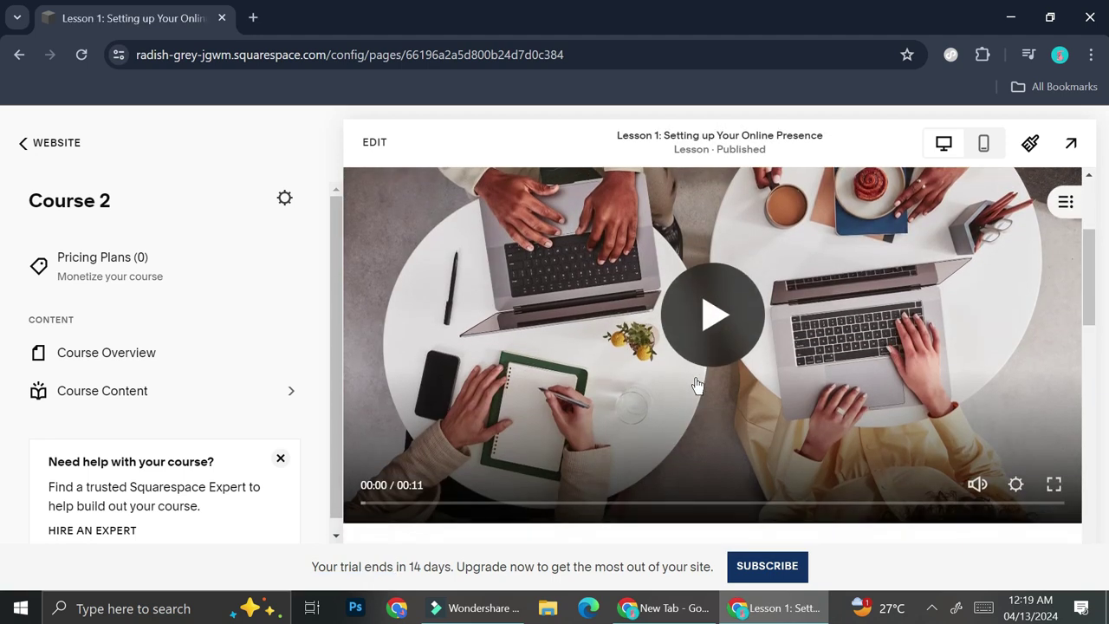
scroll(696, 380, down, 9)
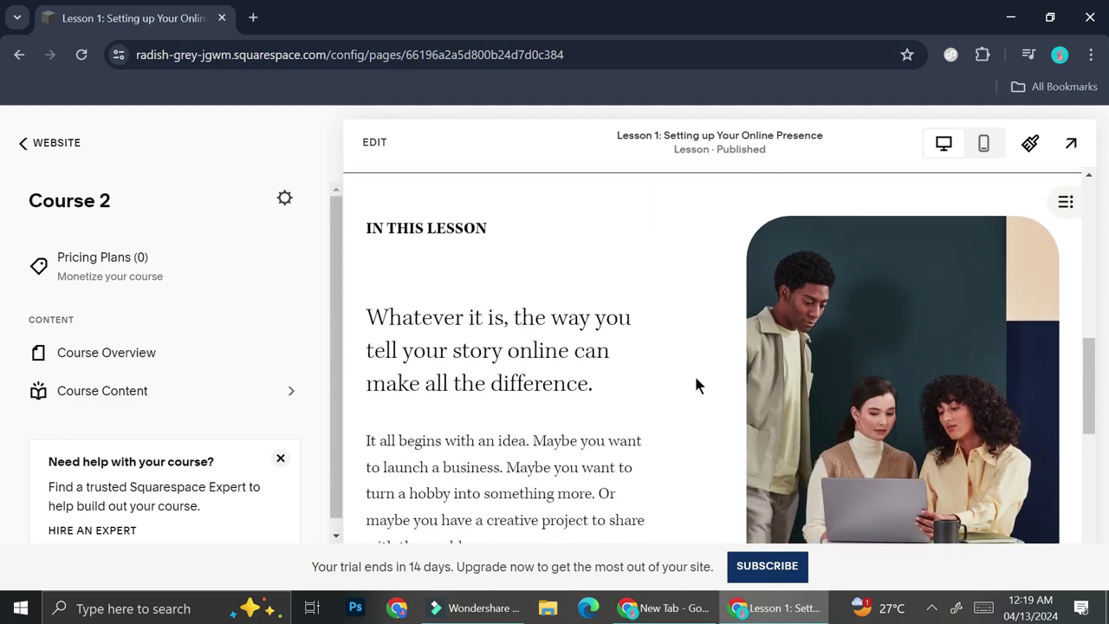
scroll(696, 379, up, 3)
scroll(696, 382, down, 3)
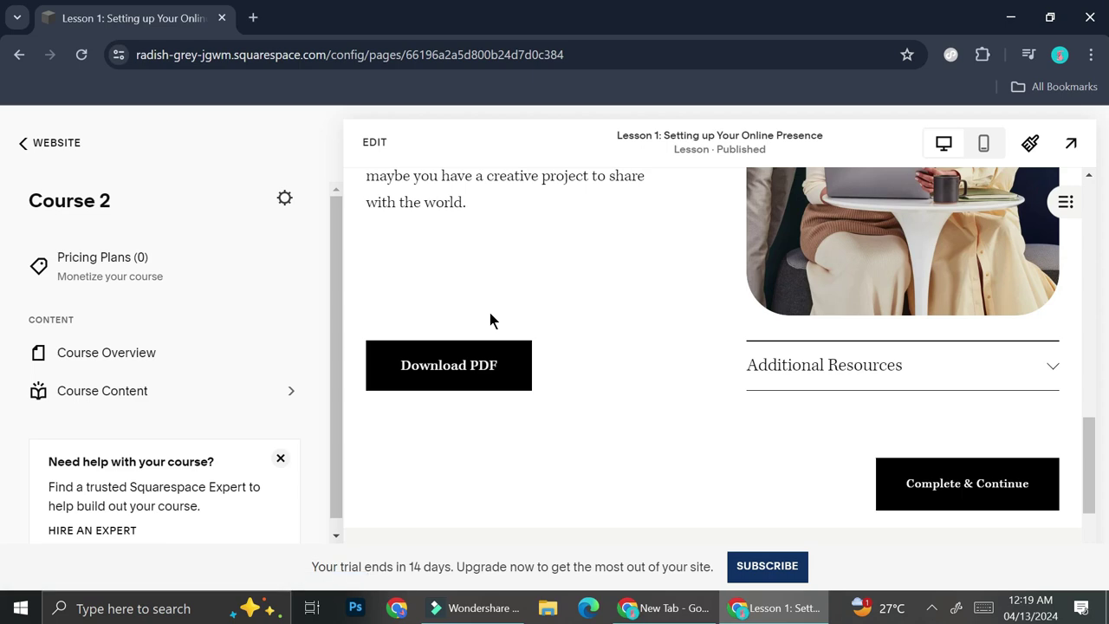
click(913, 459)
- Edit Chapter 3's first lesson page and change its title to "Lesson 1: Flower Bracelet"
scroll(827, 385, down, 4)
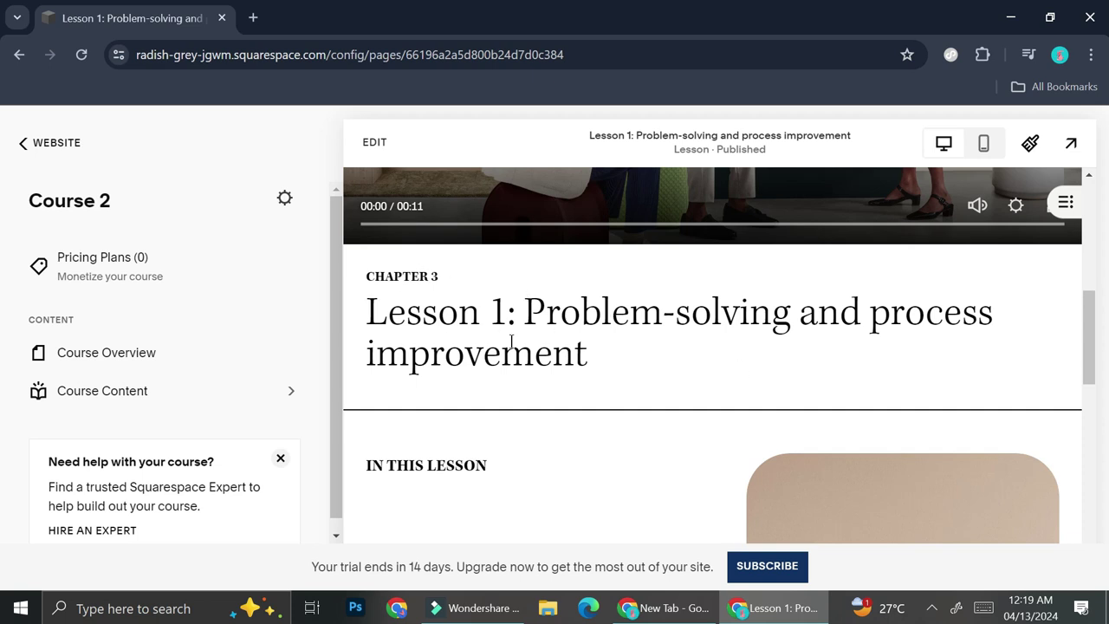
click(374, 141)
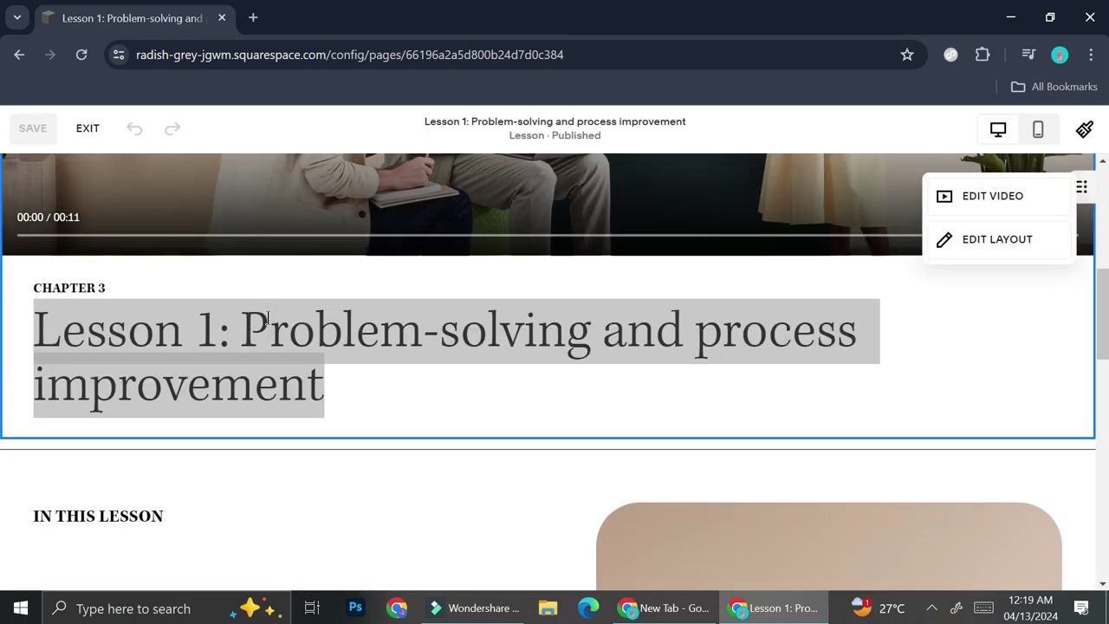
click(373, 364)
drag(363, 391, 278, 356)
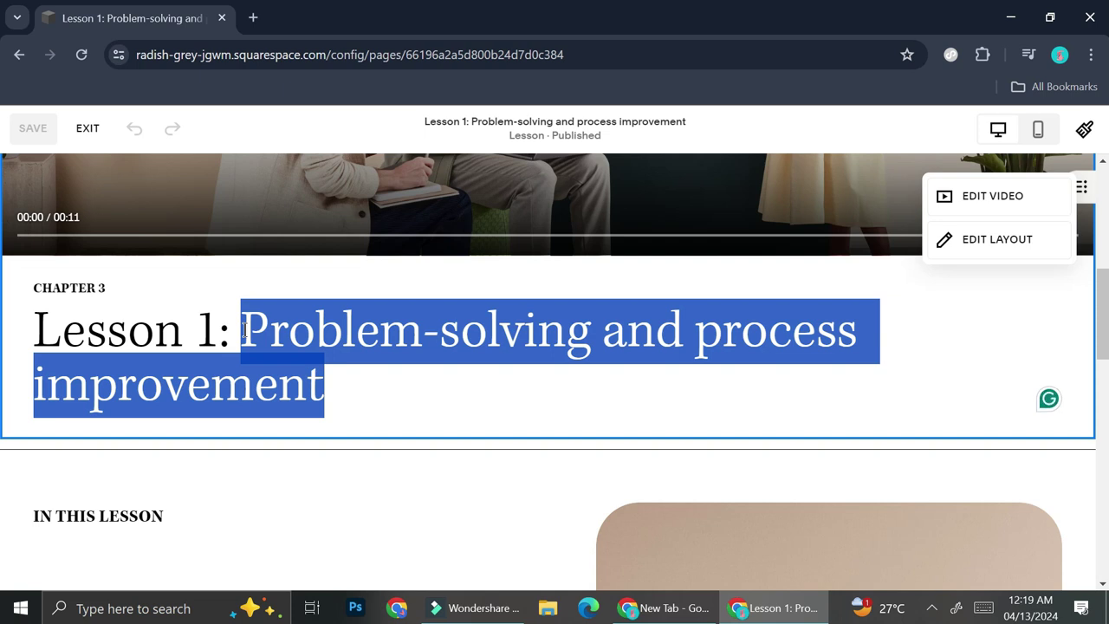
text(Flower Bracelet)
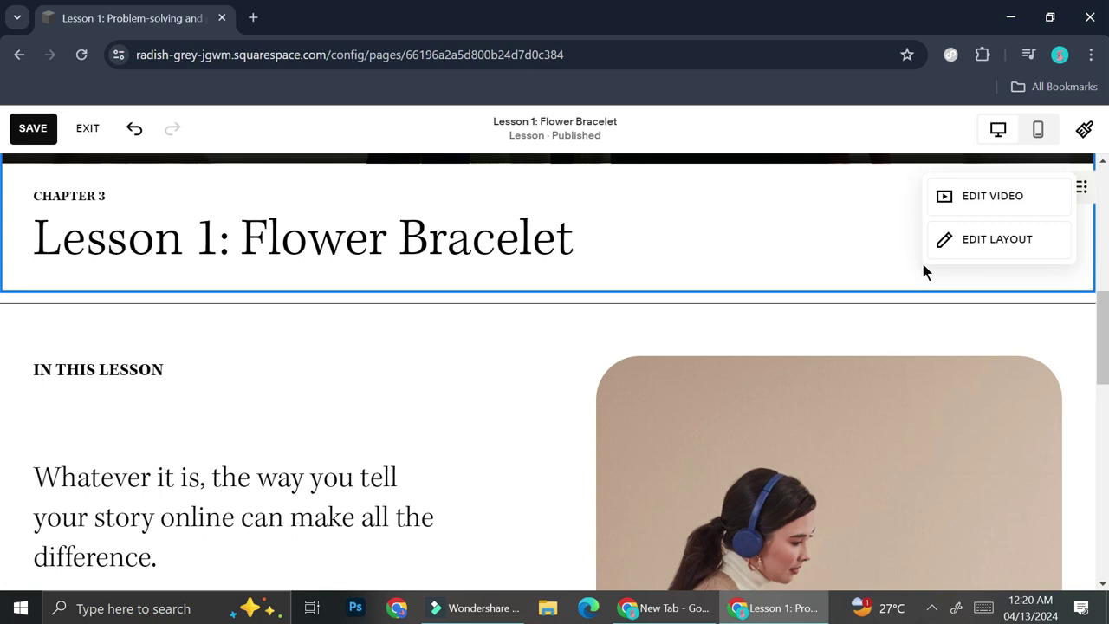
- Save the "Lesson 1: Flower Bracelet" page and leave its editor
mouse_move(901, 297)
mouse_move(847, 250)
click(32, 129)
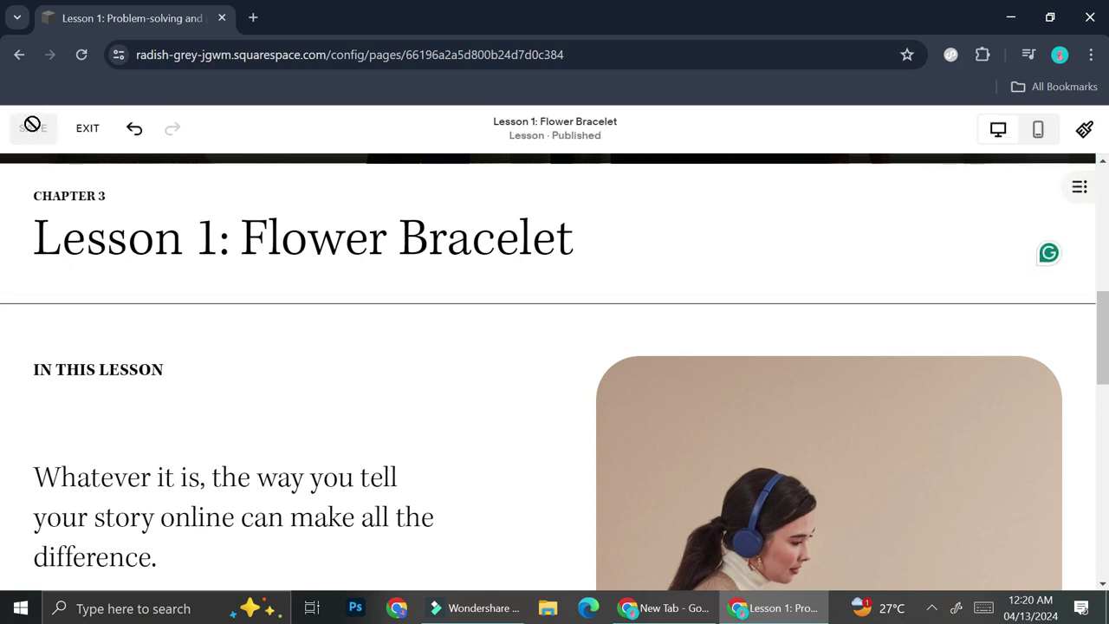
click(88, 128)
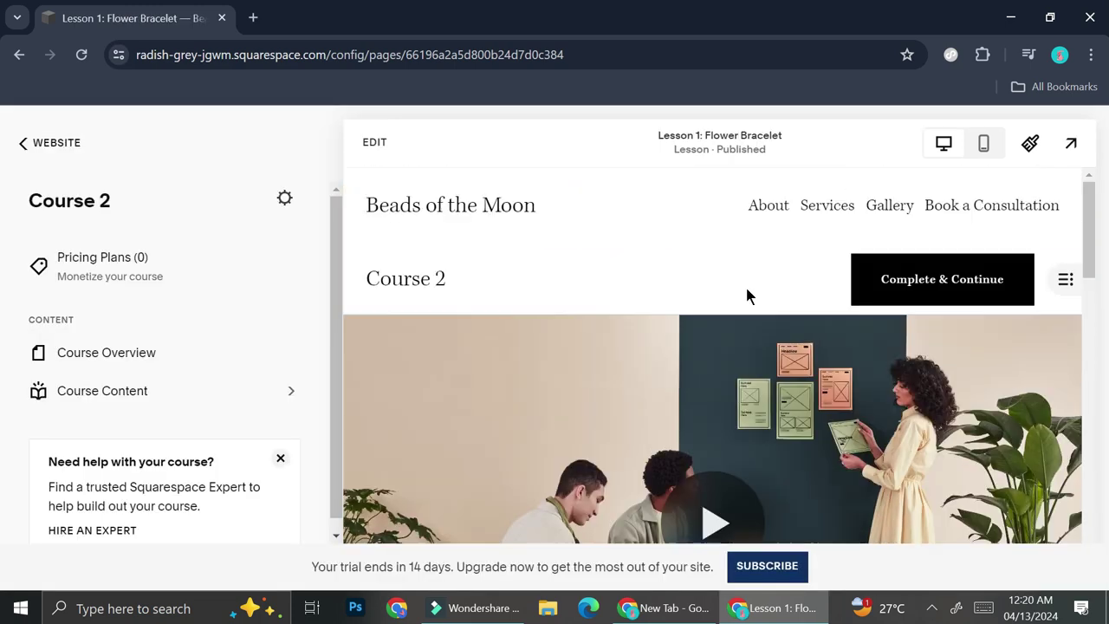
- Review the course content list and look through the "Lesson 1: Flower Bracelet" page in mobile view
click(109, 391)
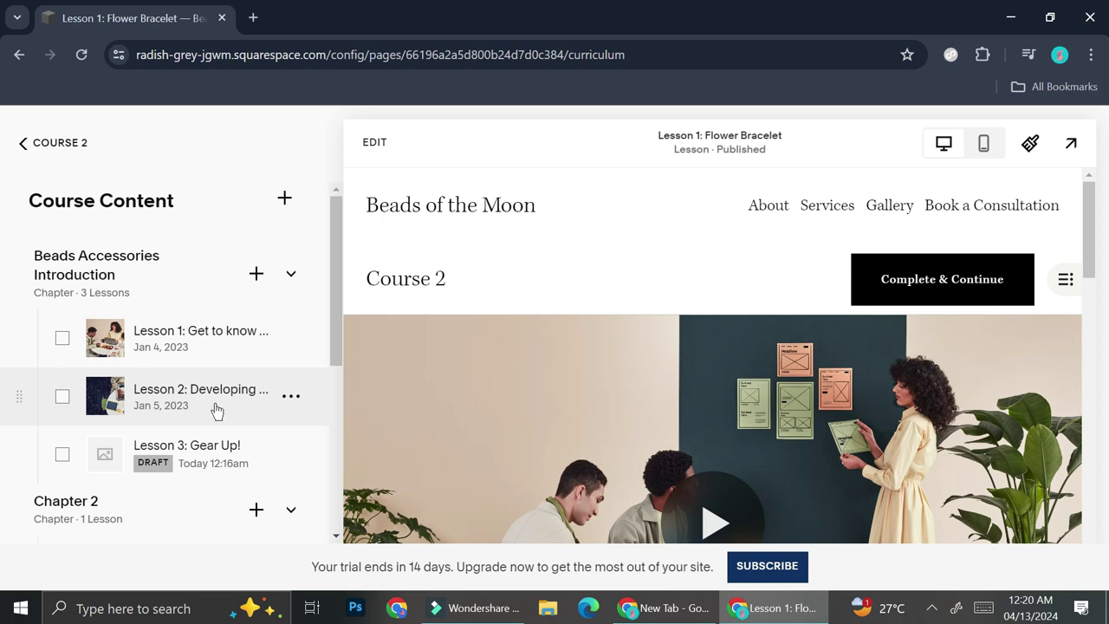
scroll(217, 411, down, 3)
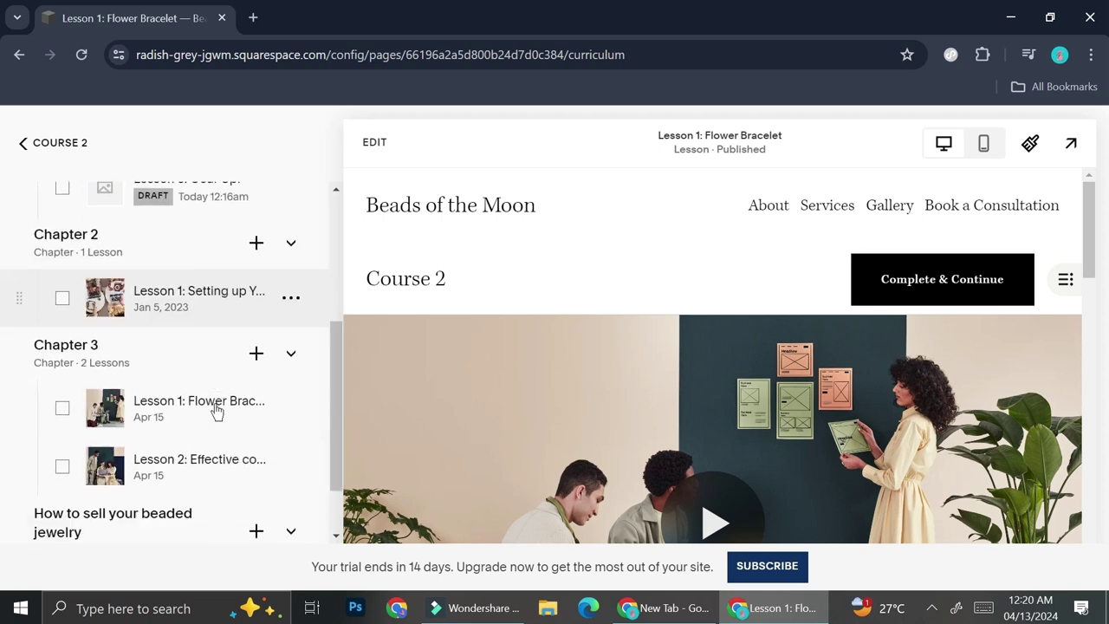
scroll(217, 409, down, 1)
scroll(216, 409, up, 4)
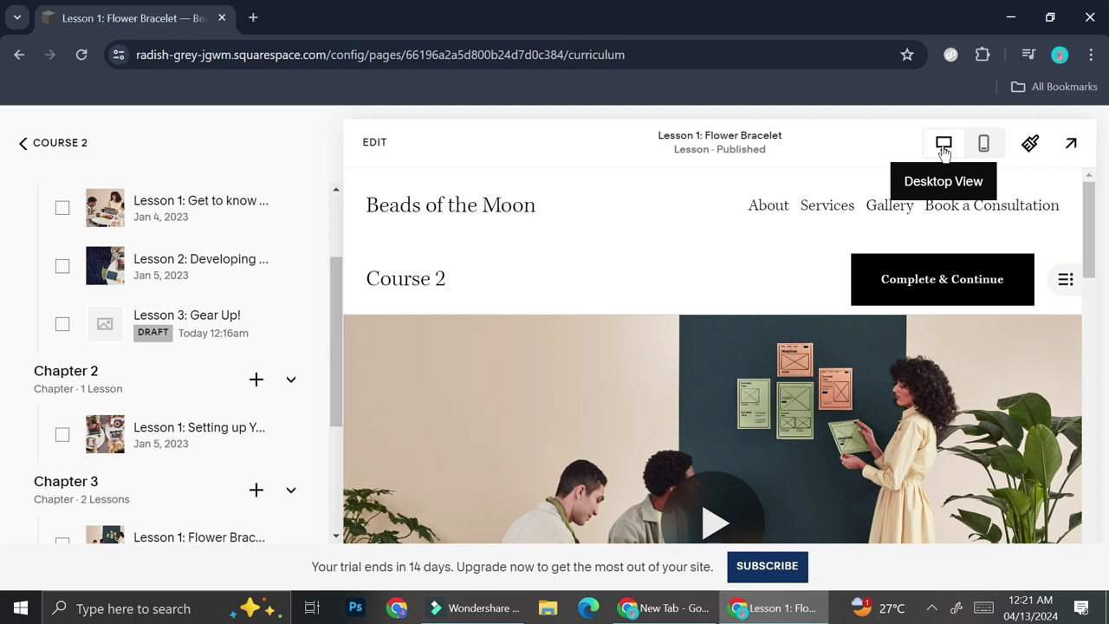
click(980, 145)
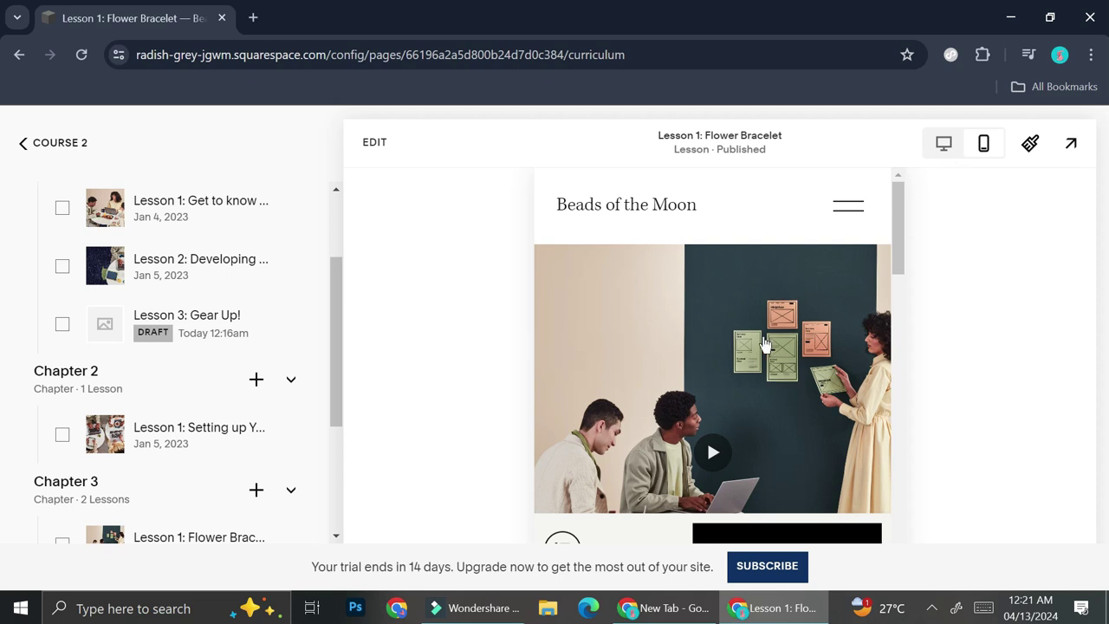
scroll(762, 344, down, 2)
scroll(764, 345, down, 2)
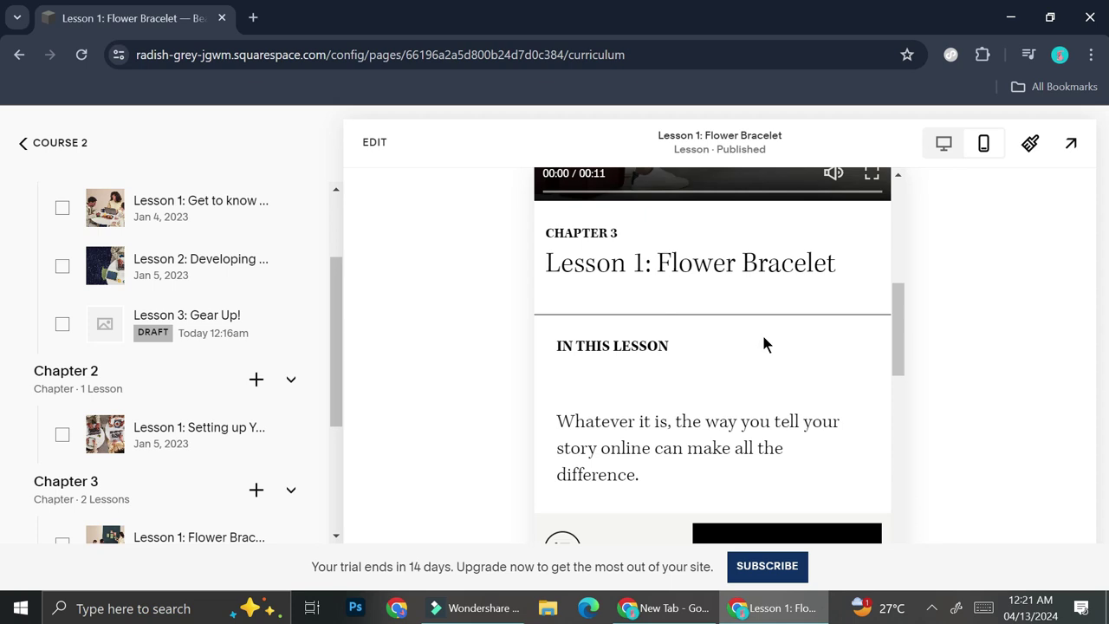
scroll(763, 343, down, 3)
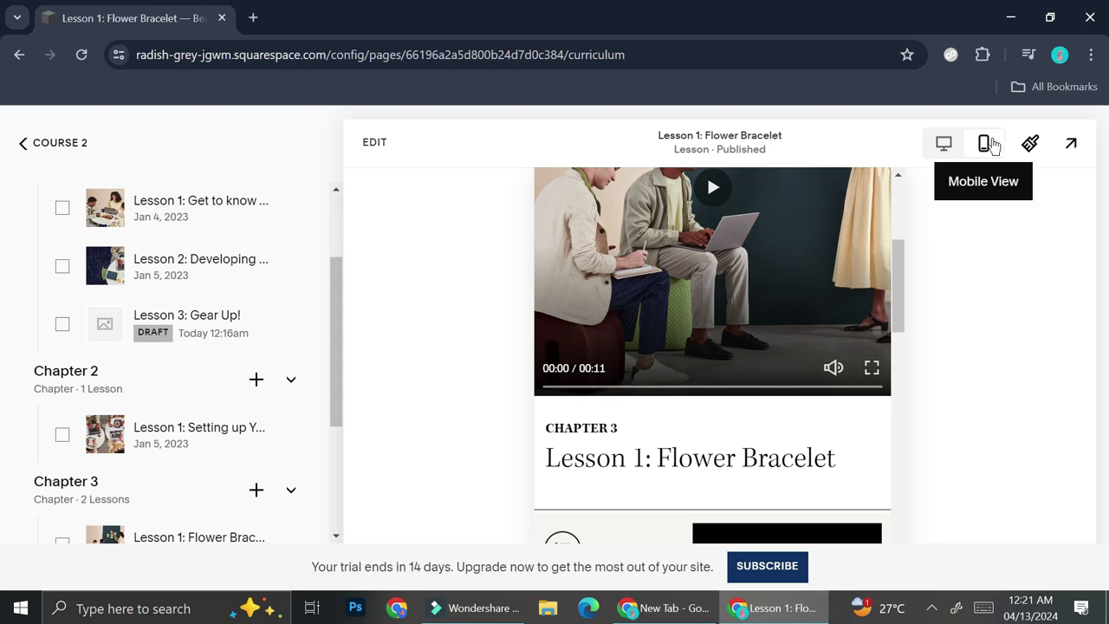
scroll(720, 286, down, 5)
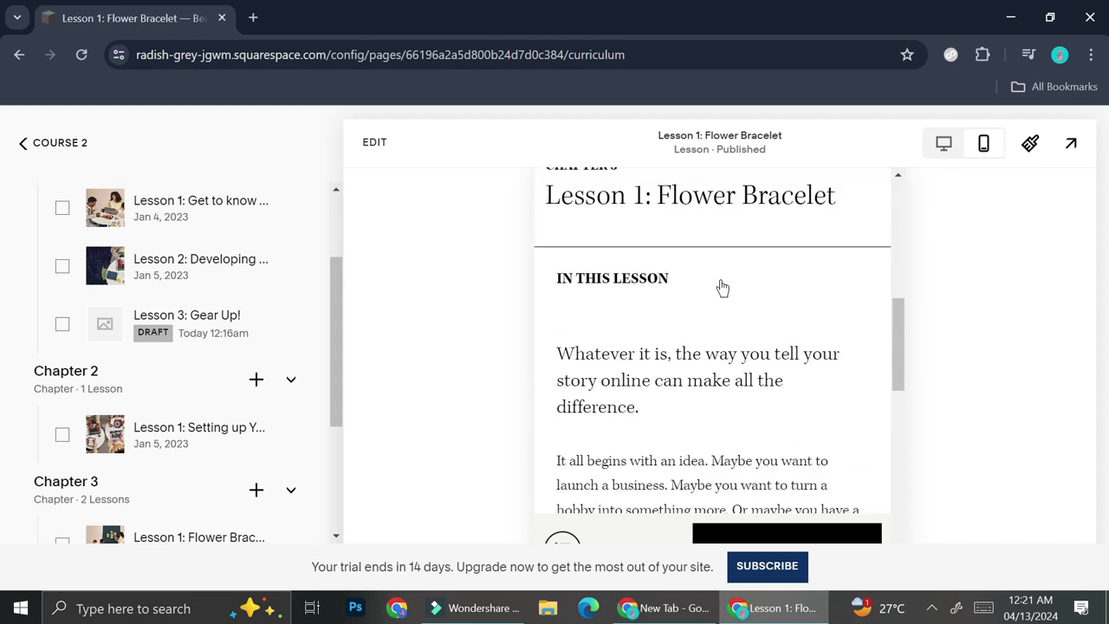
scroll(720, 287, down, 10)
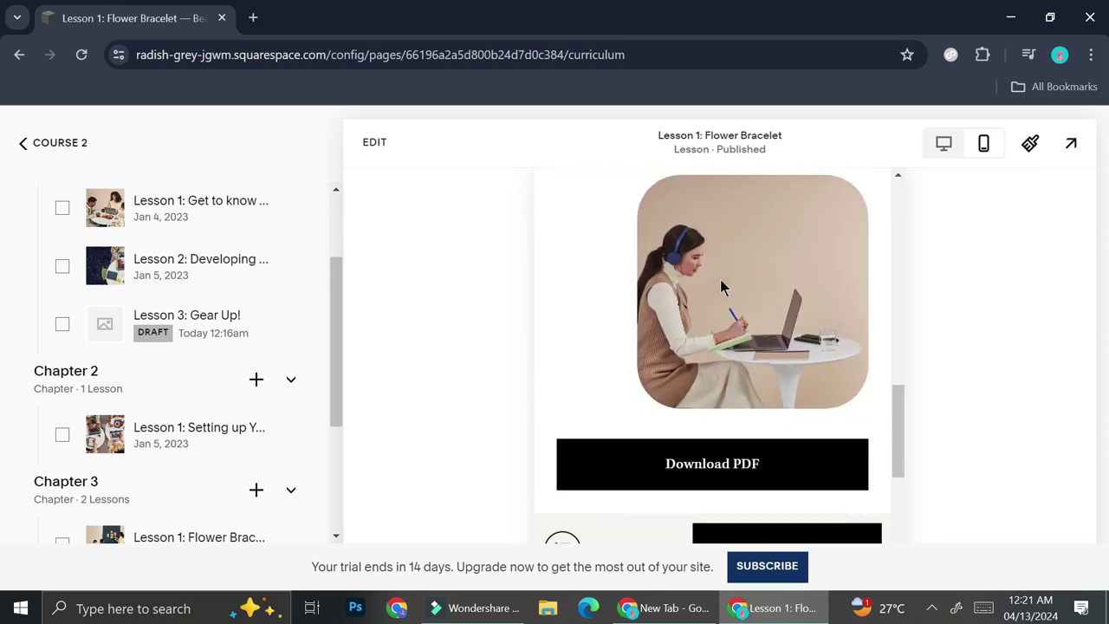
- Move the Course 2 page from Not Linked to Main Navigation, below Book a Consultation
click(47, 142)
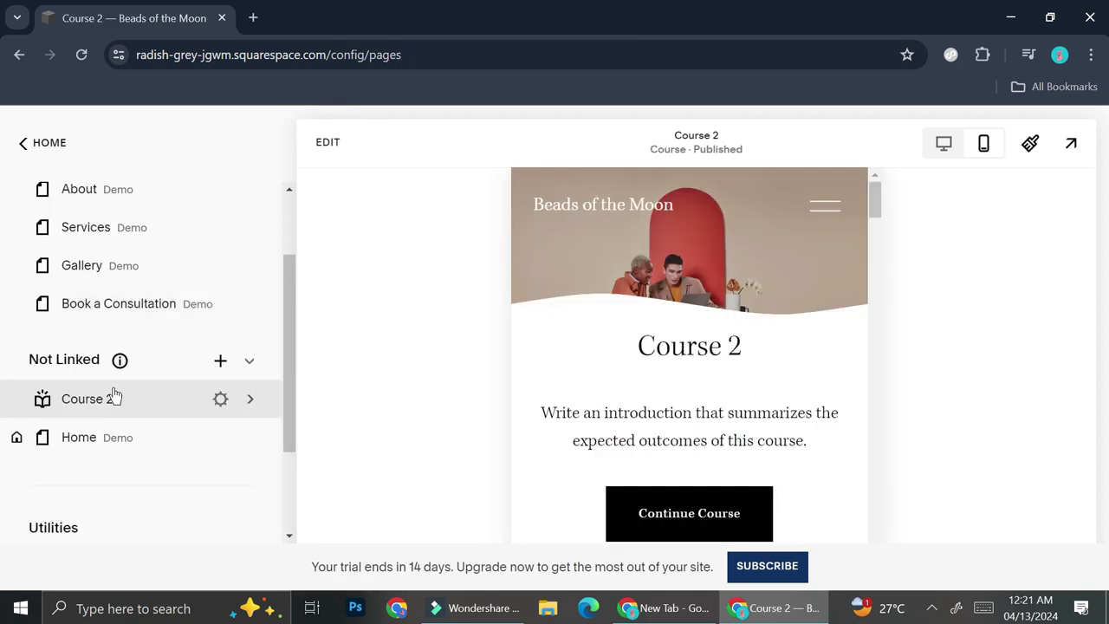
click(221, 401)
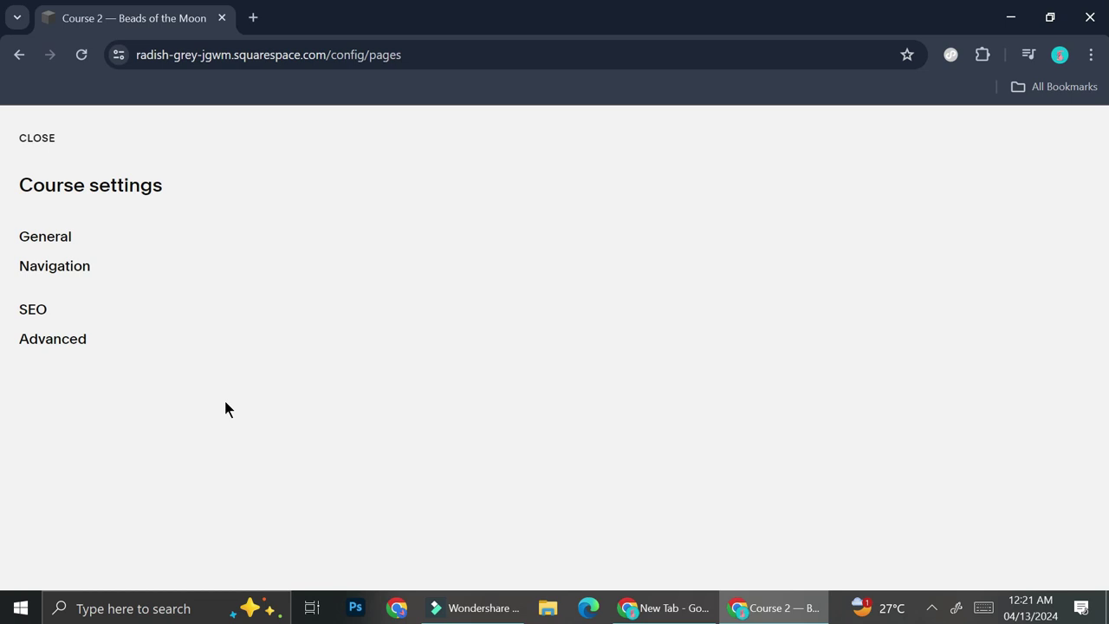
click(38, 136)
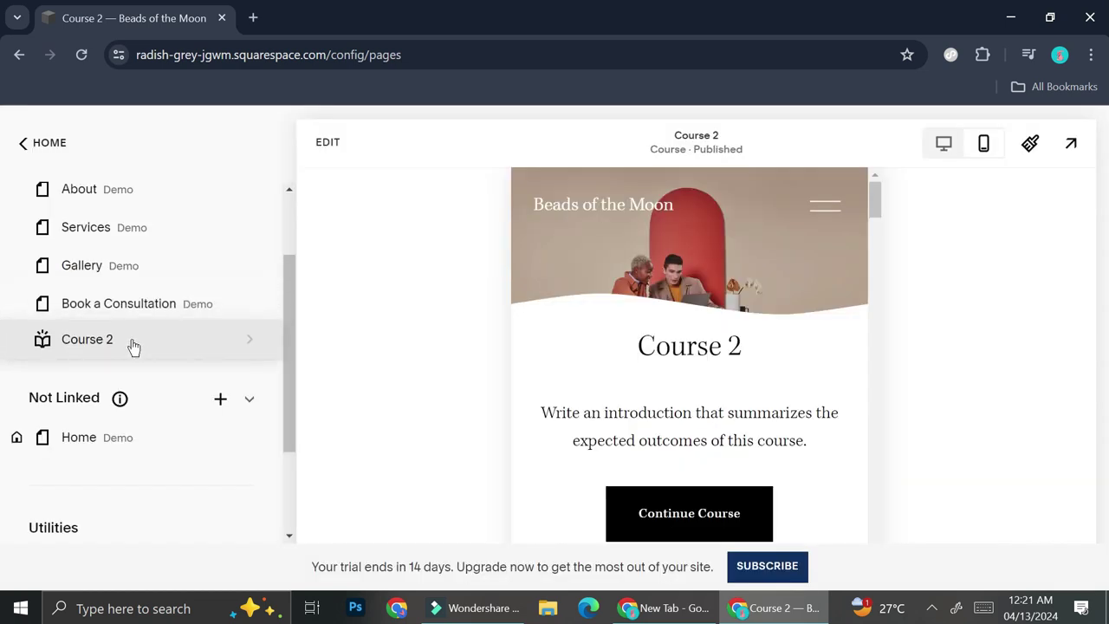
mouse_move(132, 345)
mouse_down()
mouse_move(127, 384)
mouse_move(132, 326)
mouse_move(133, 340)
mouse_up()
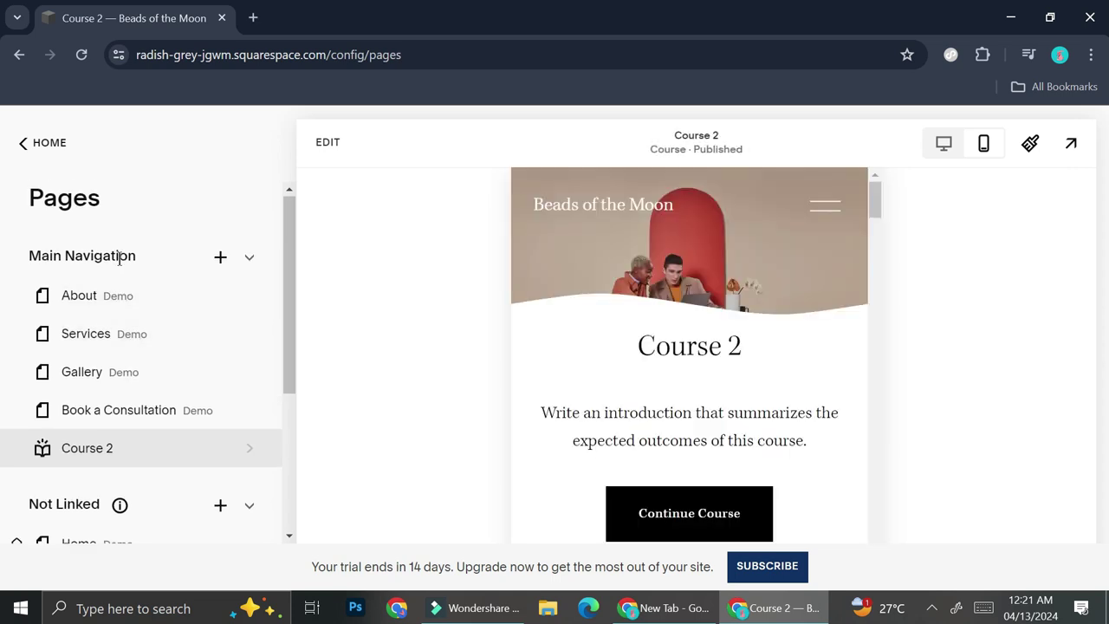
- Check the course link in the site's mobile navigation menu and open Course 2 from the page list
click(828, 205)
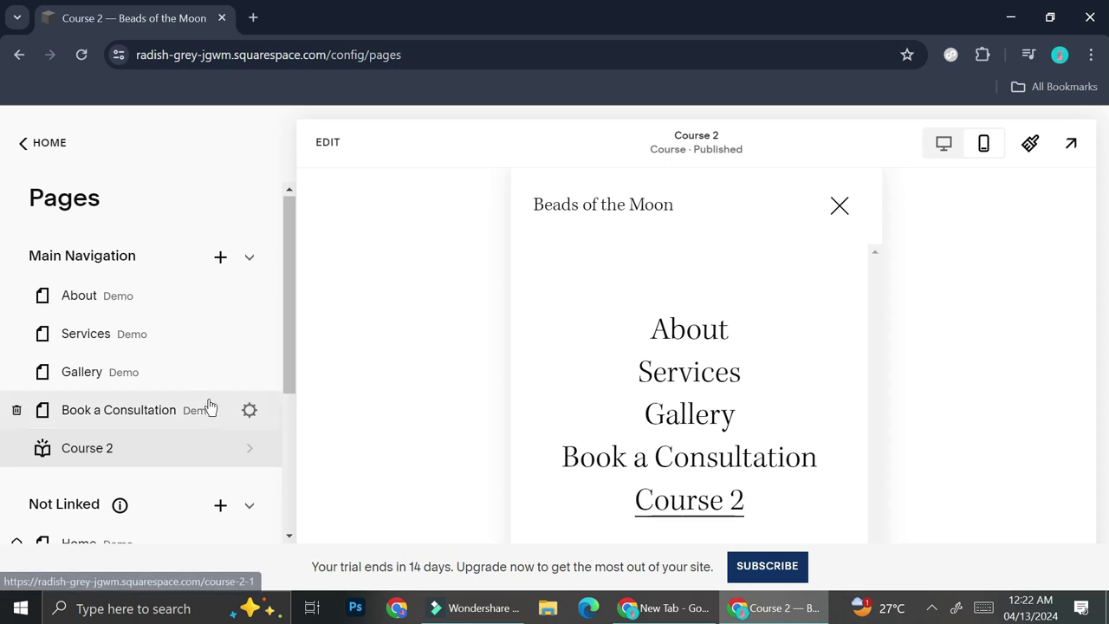
scroll(208, 404, down, 3)
mouse_move(158, 323)
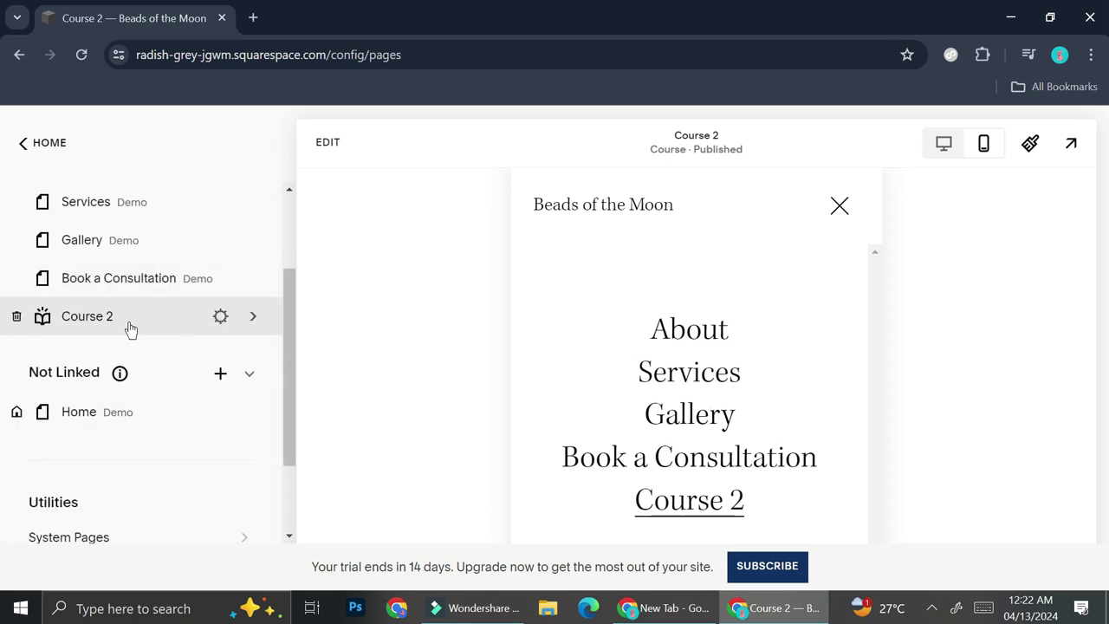
click(188, 323)
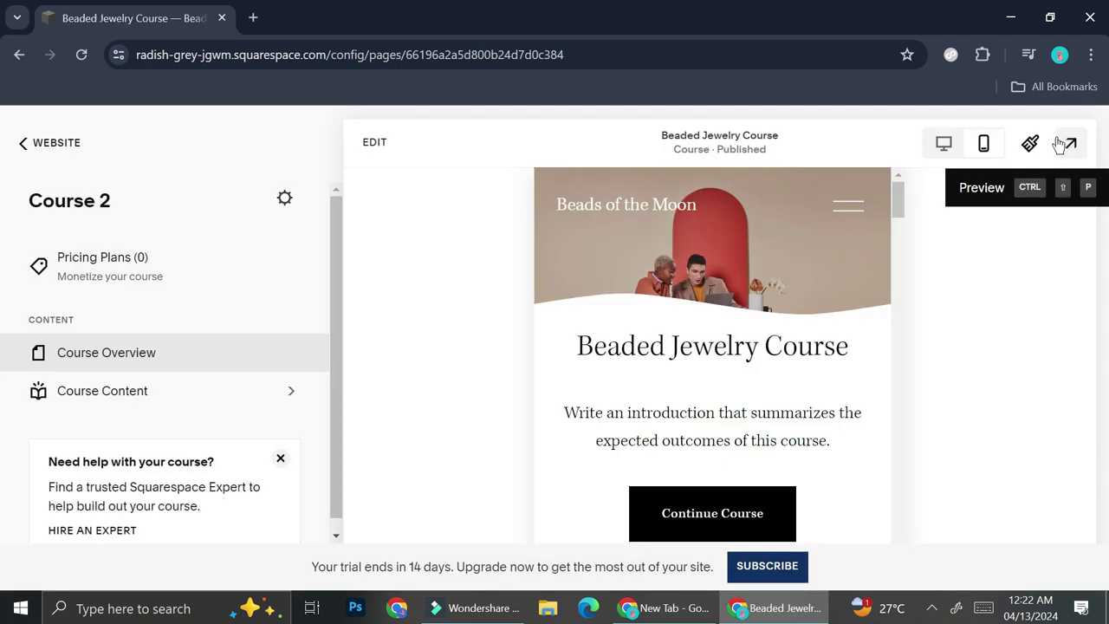
- Preview the mobile site full screen and look through its home page
click(1065, 144)
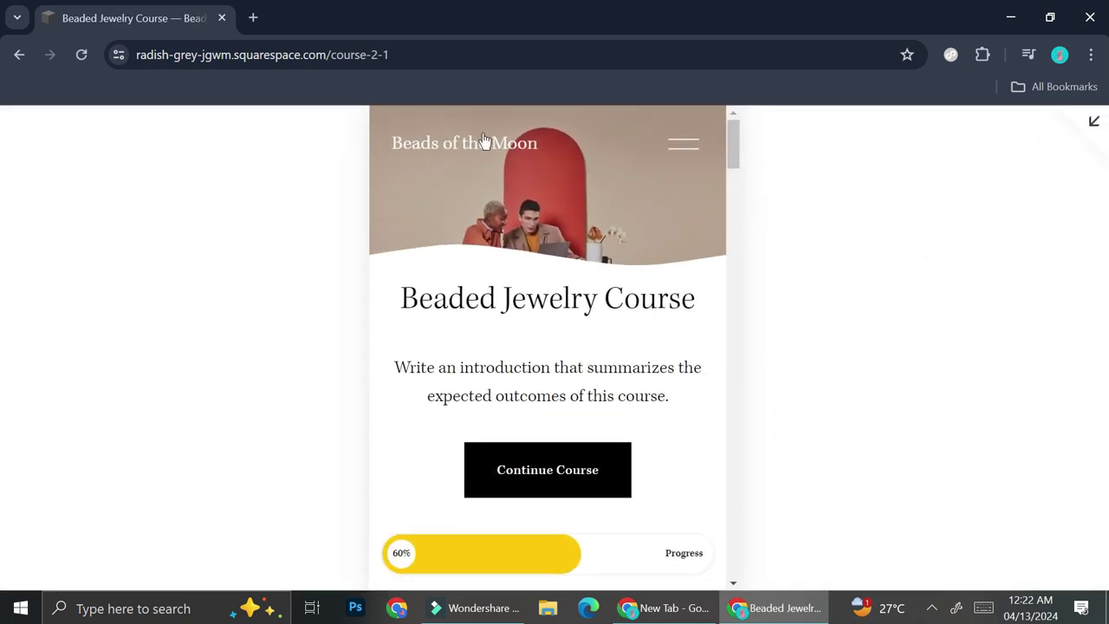
click(481, 143)
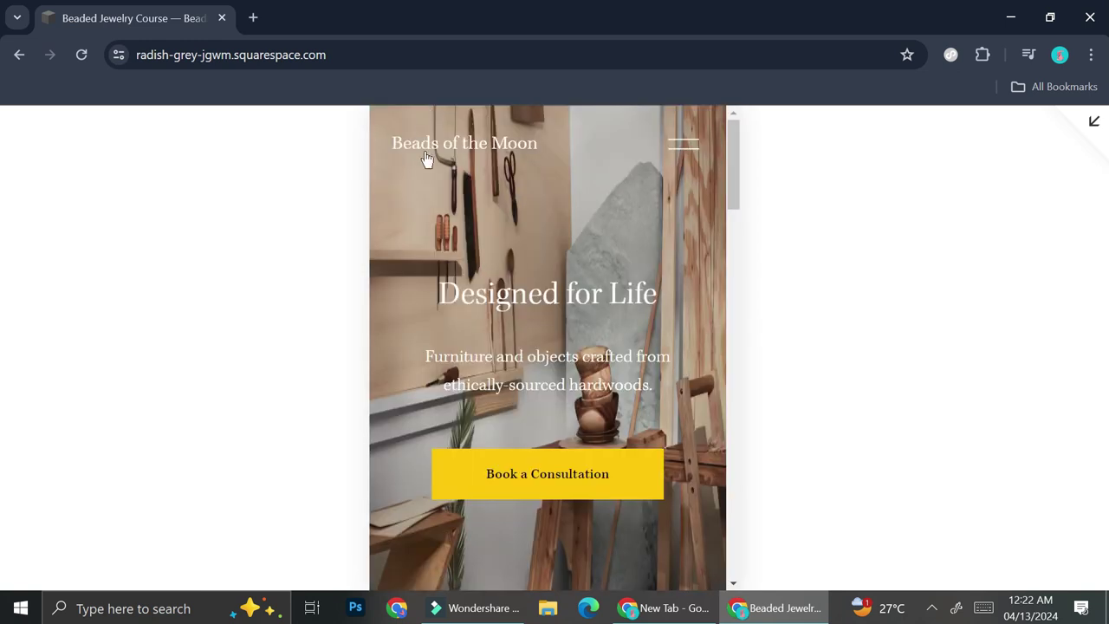
scroll(554, 303, down, 9)
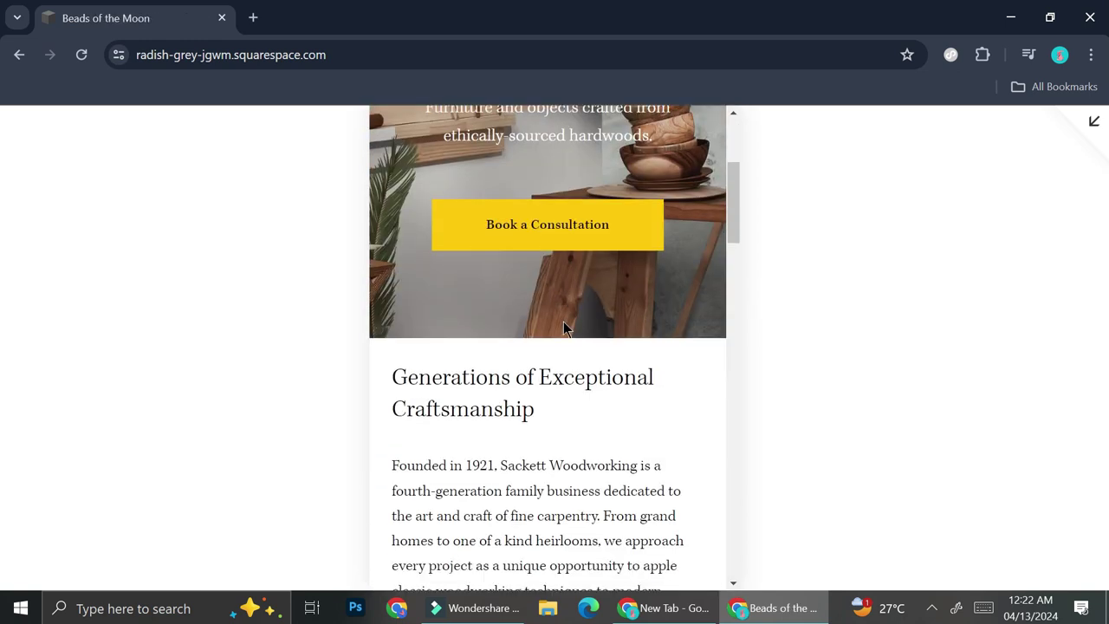
scroll(564, 321, down, 4)
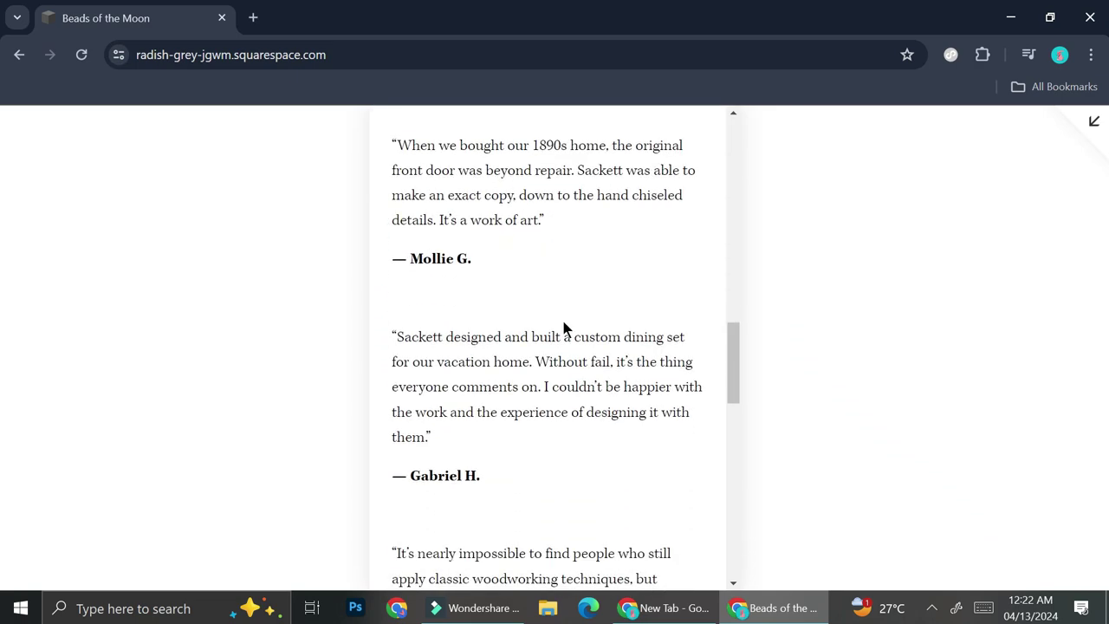
scroll(563, 324, up, 13)
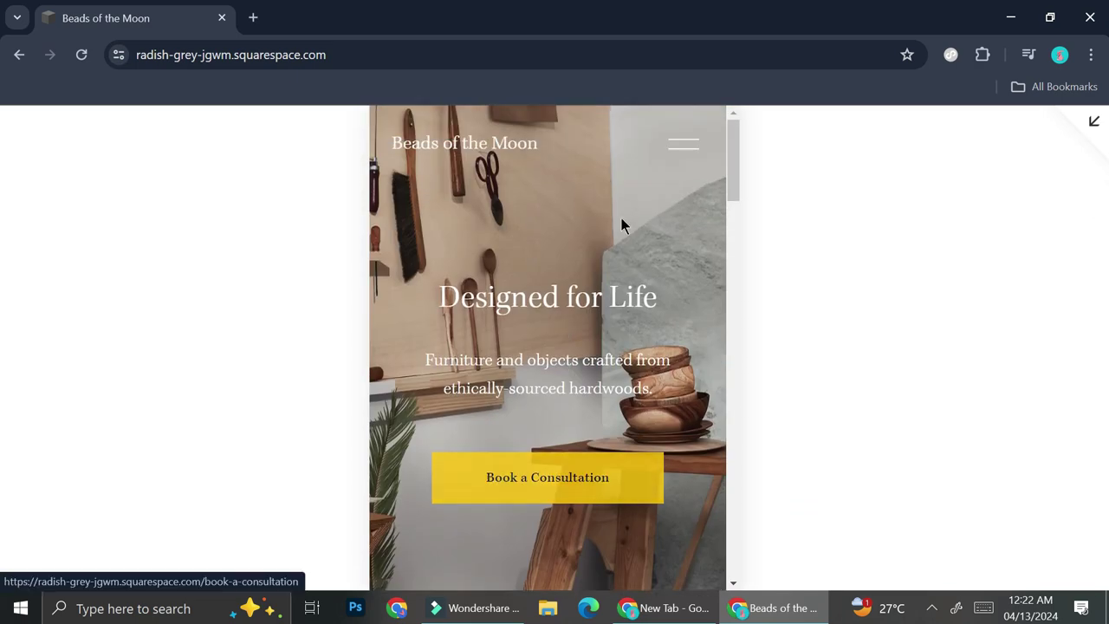
- Go to Course 2 through the previewed site's navigation menu and view its lesson list
click(692, 155)
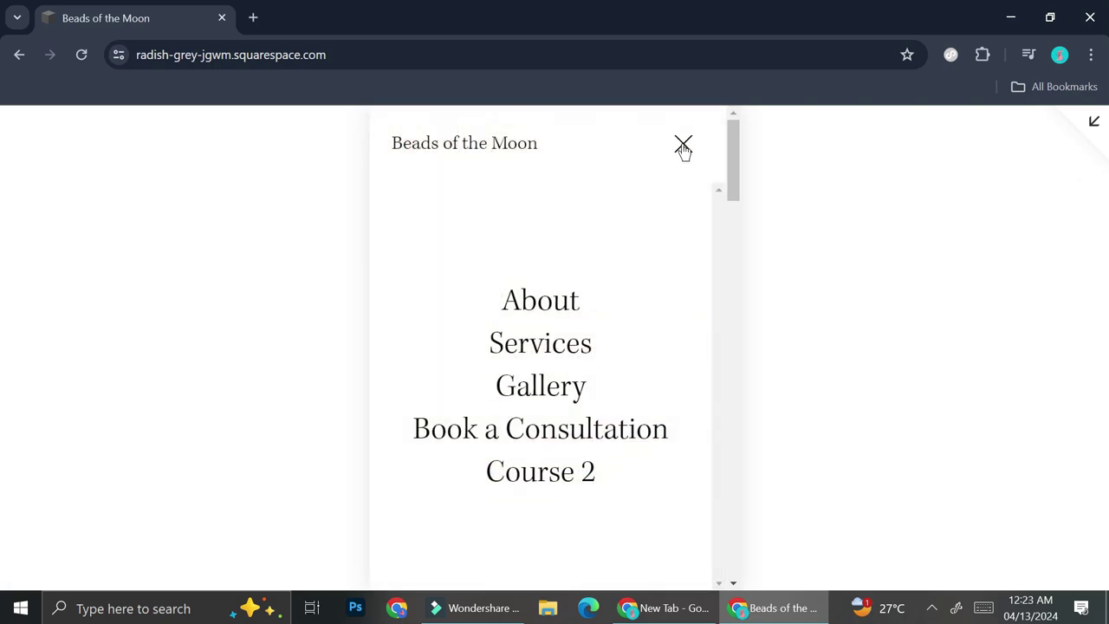
click(530, 472)
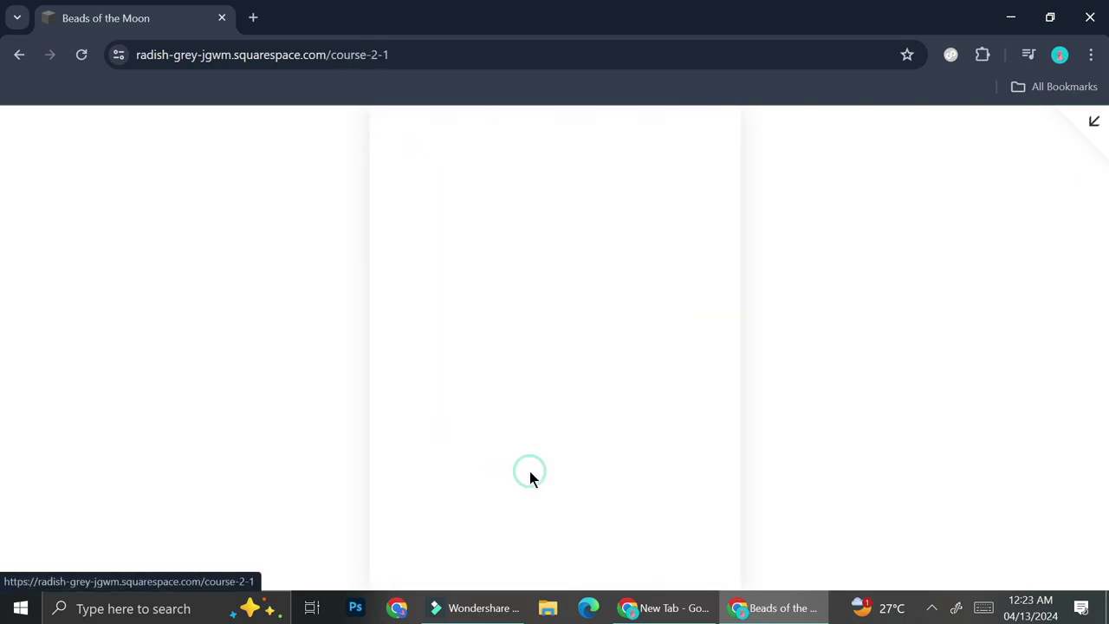
scroll(513, 425, down, 3)
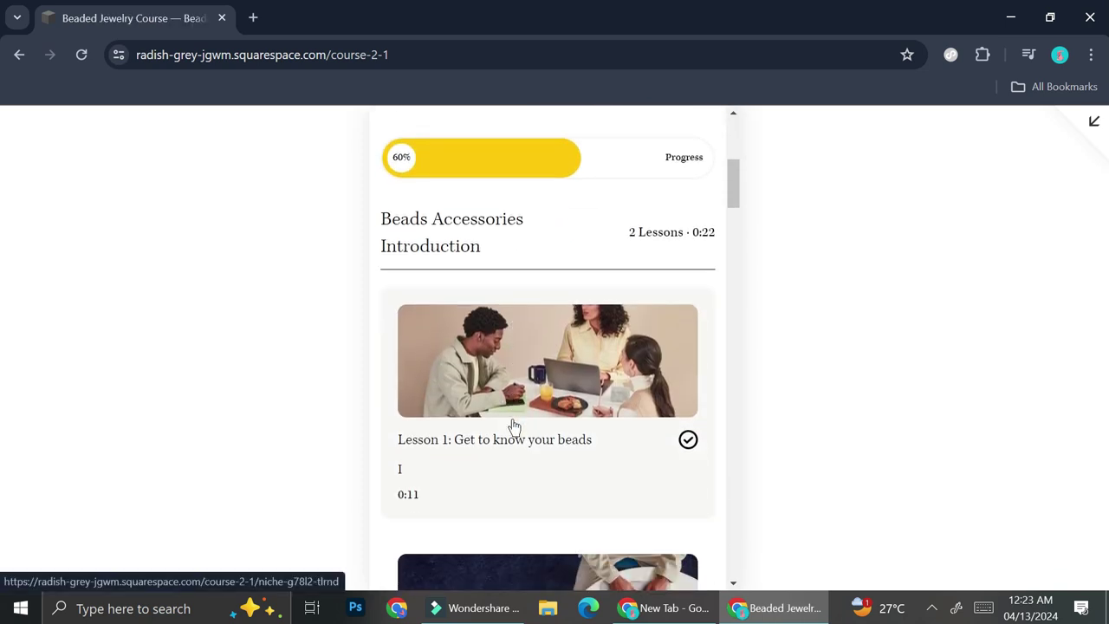
- Clear the completion marks of the course's lessons and mark all lessons as complete again
click(683, 442)
scroll(680, 445, down, 3)
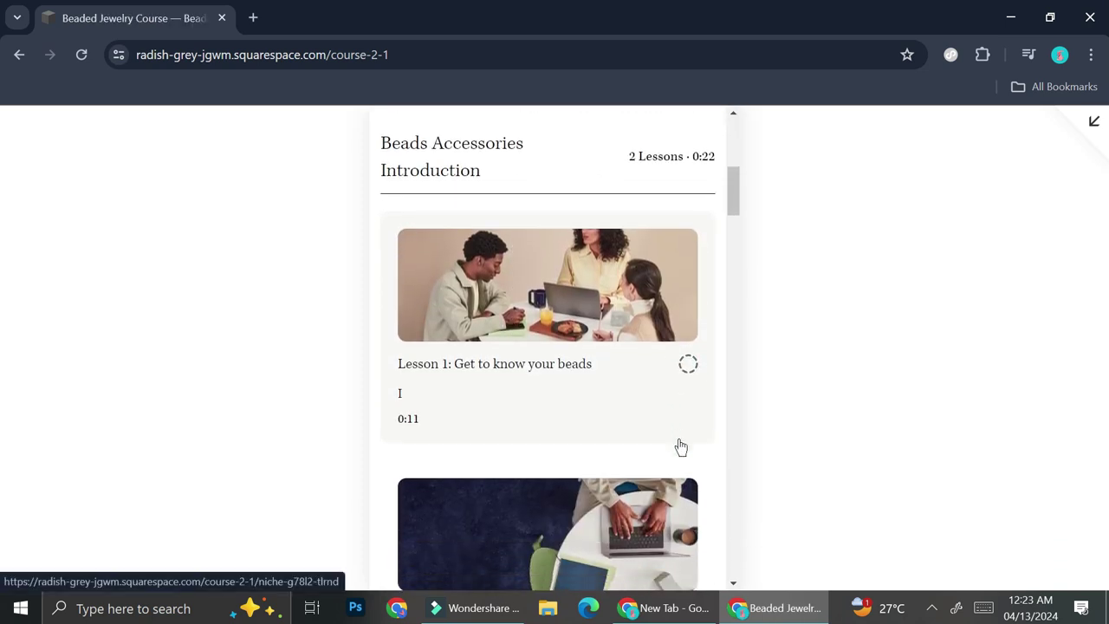
click(689, 403)
scroll(655, 487, down, 2)
scroll(544, 238, up, 6)
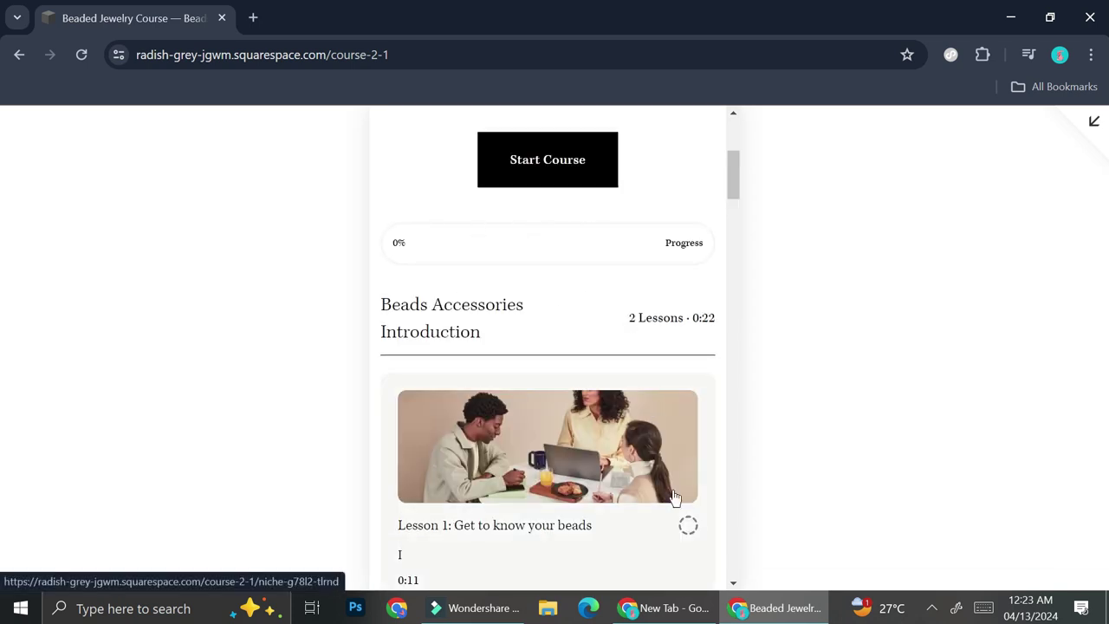
click(687, 529)
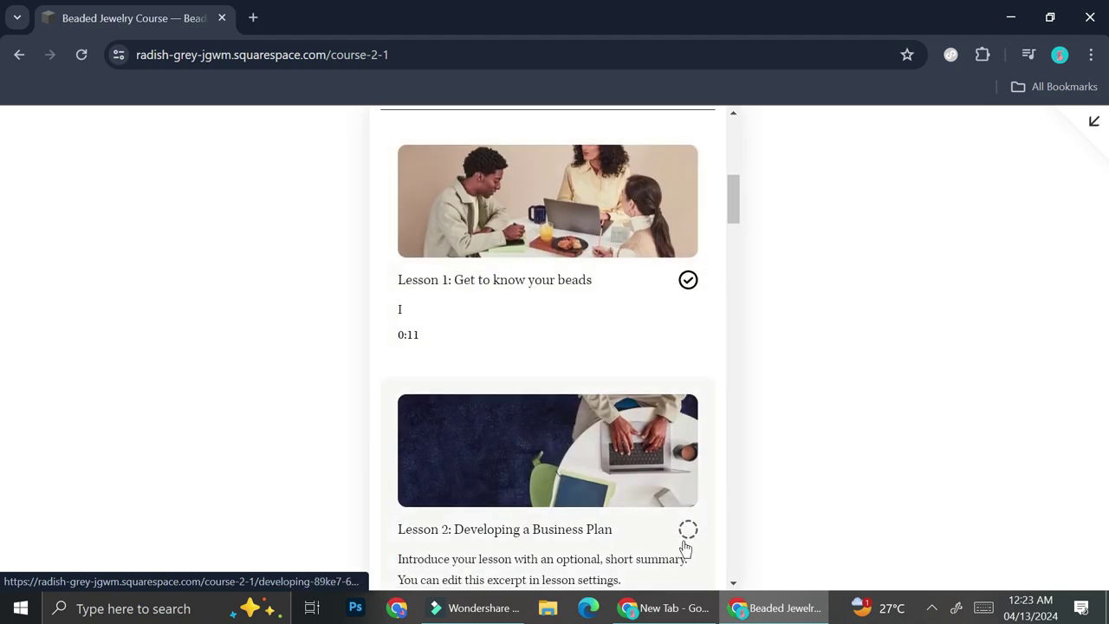
click(687, 531)
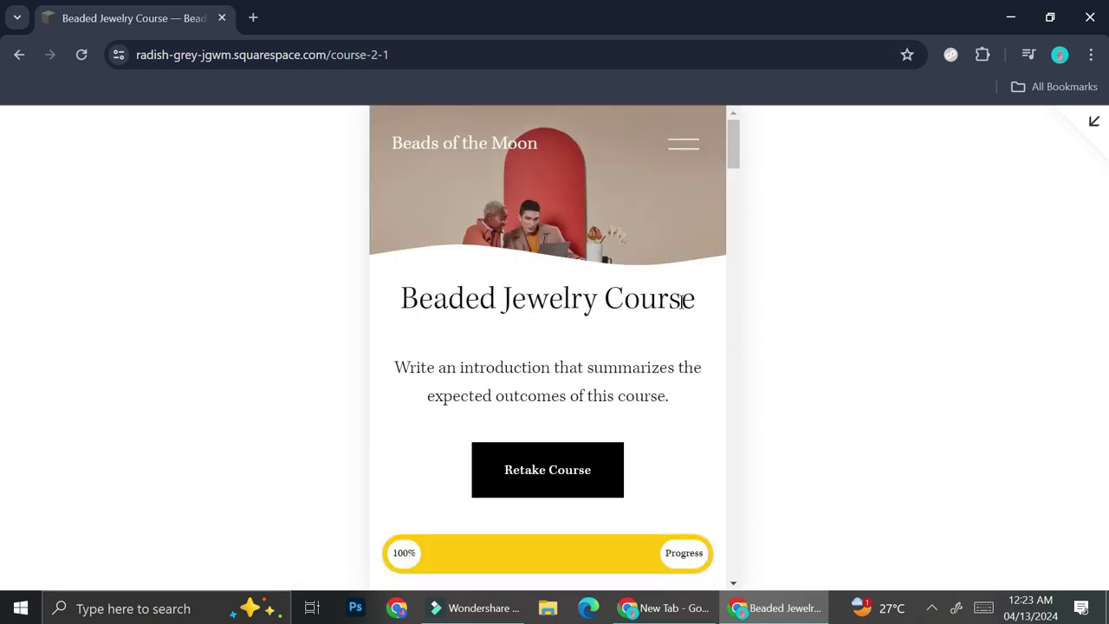